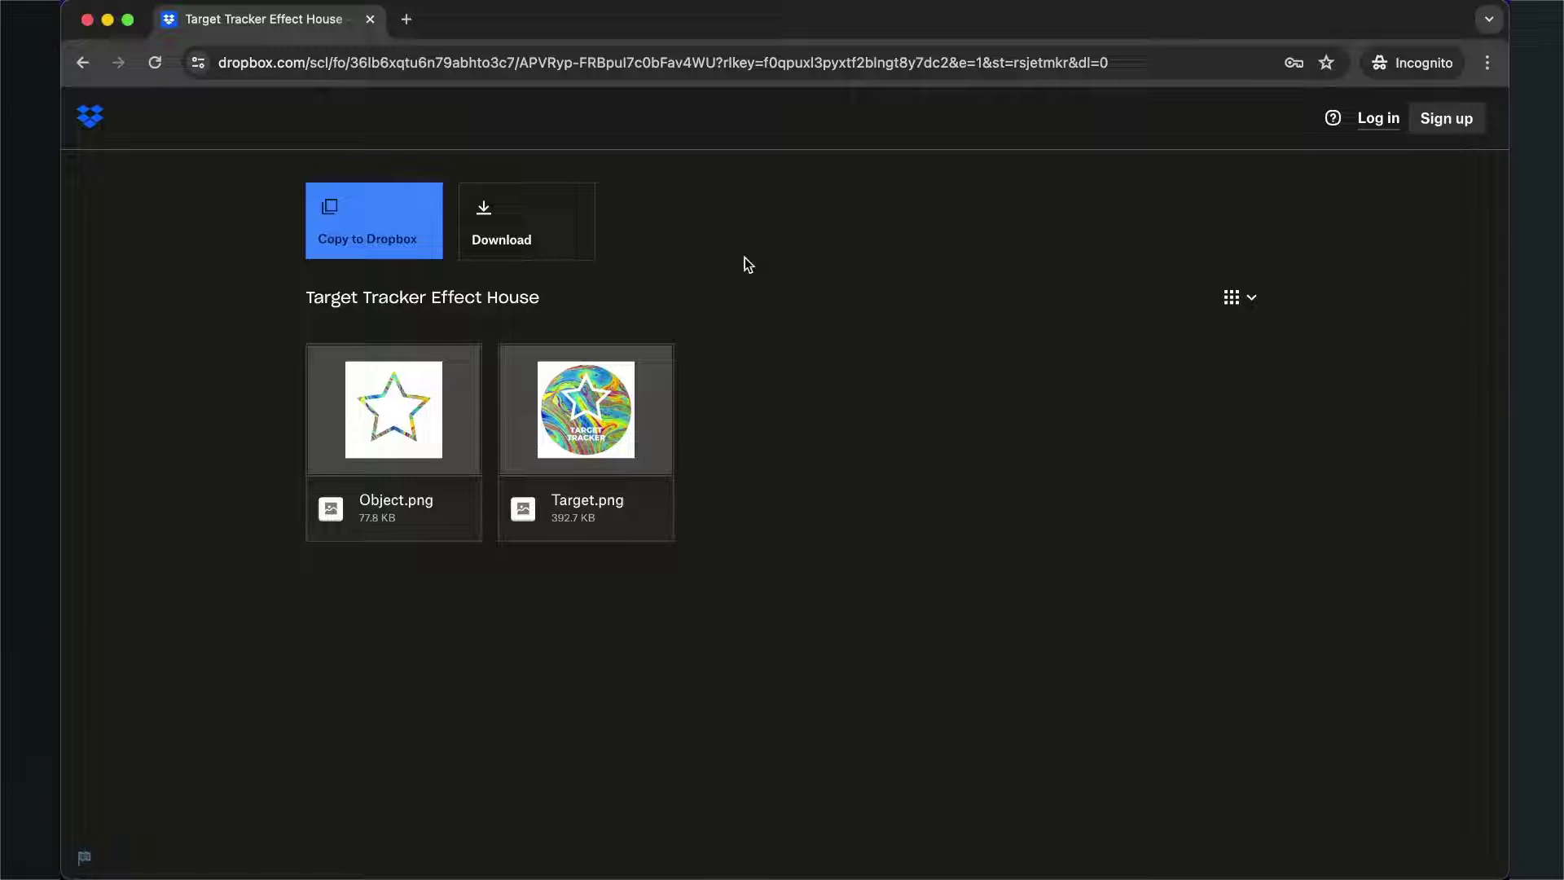
Step: Download the shared Dropbox folder with Object.png and Target.png without logging in
{"action": "left_click", "coordinate": [545, 218]}
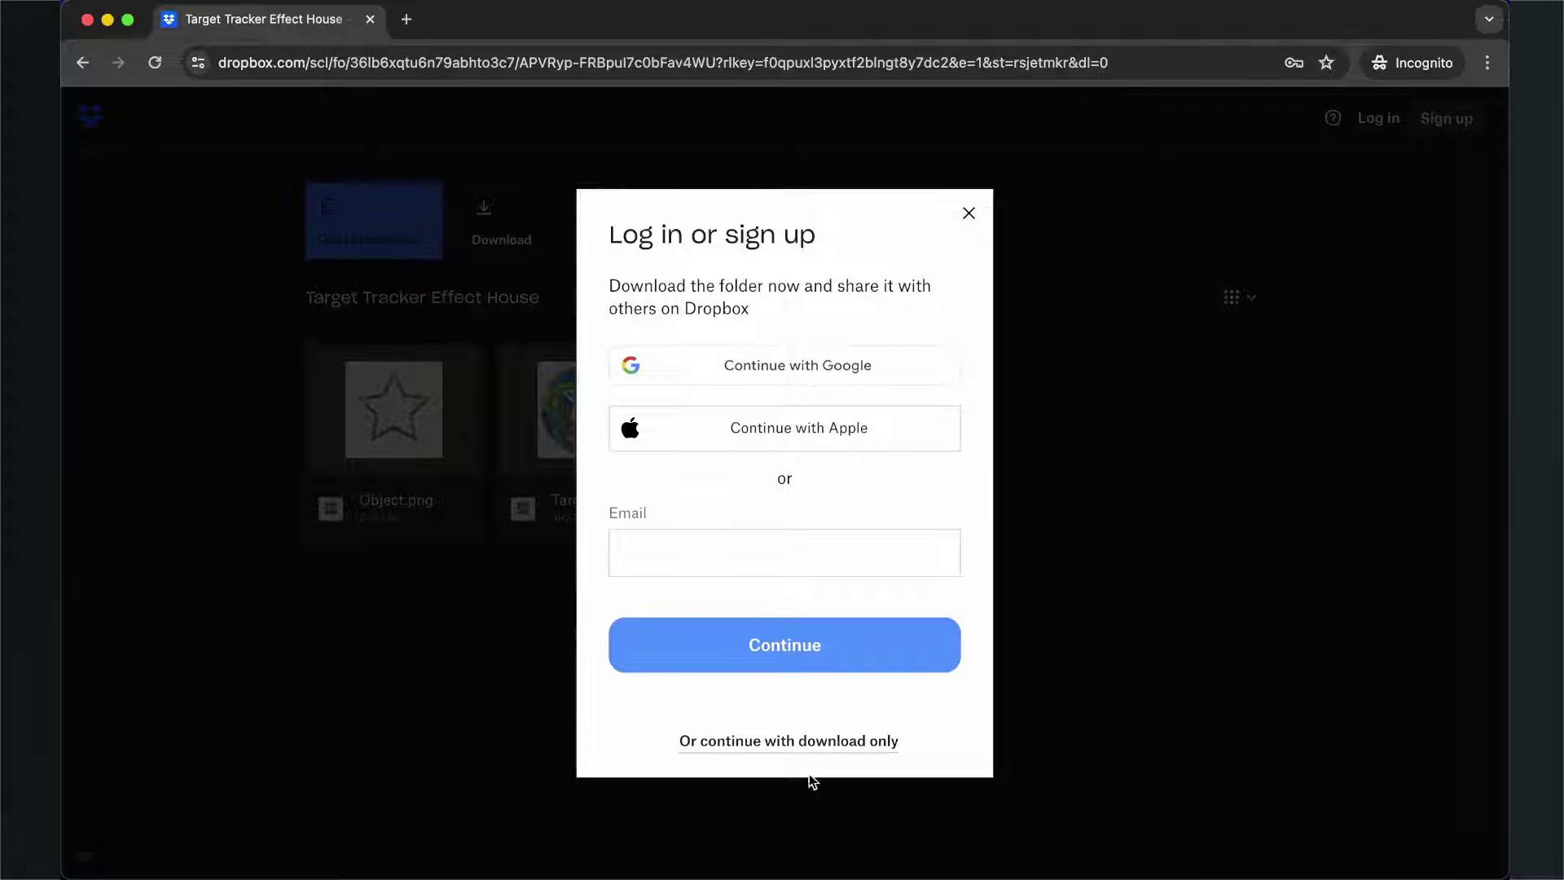
{"action": "left_click", "coordinate": [806, 747]}
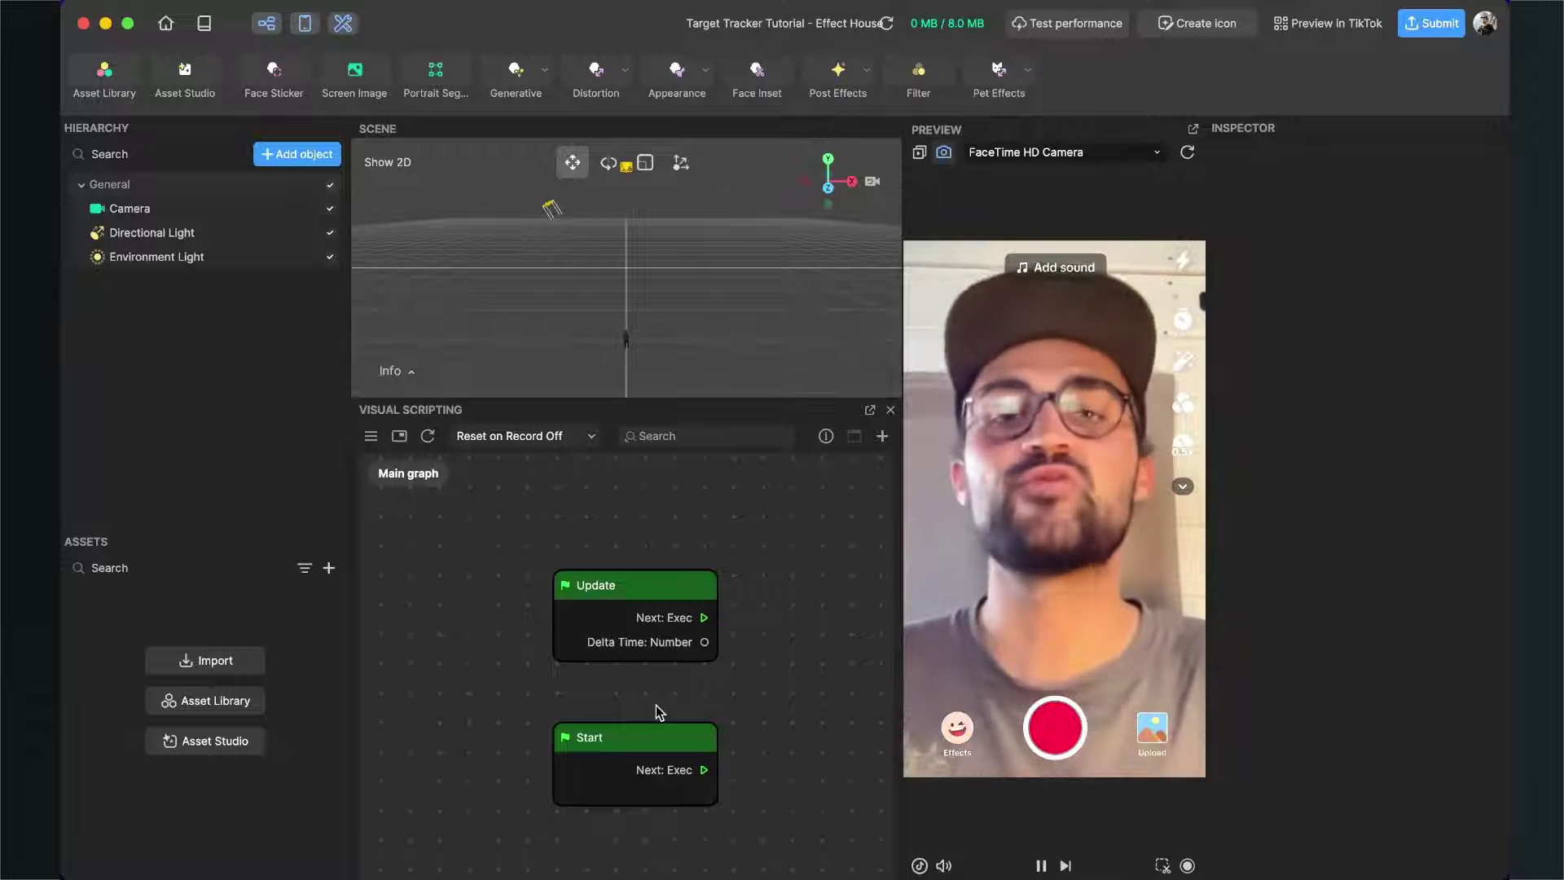
Step: Import Object.png and Target.png from the Target Tracker folder into the project's Assets
{"action": "left_click", "coordinate": [224, 838]}
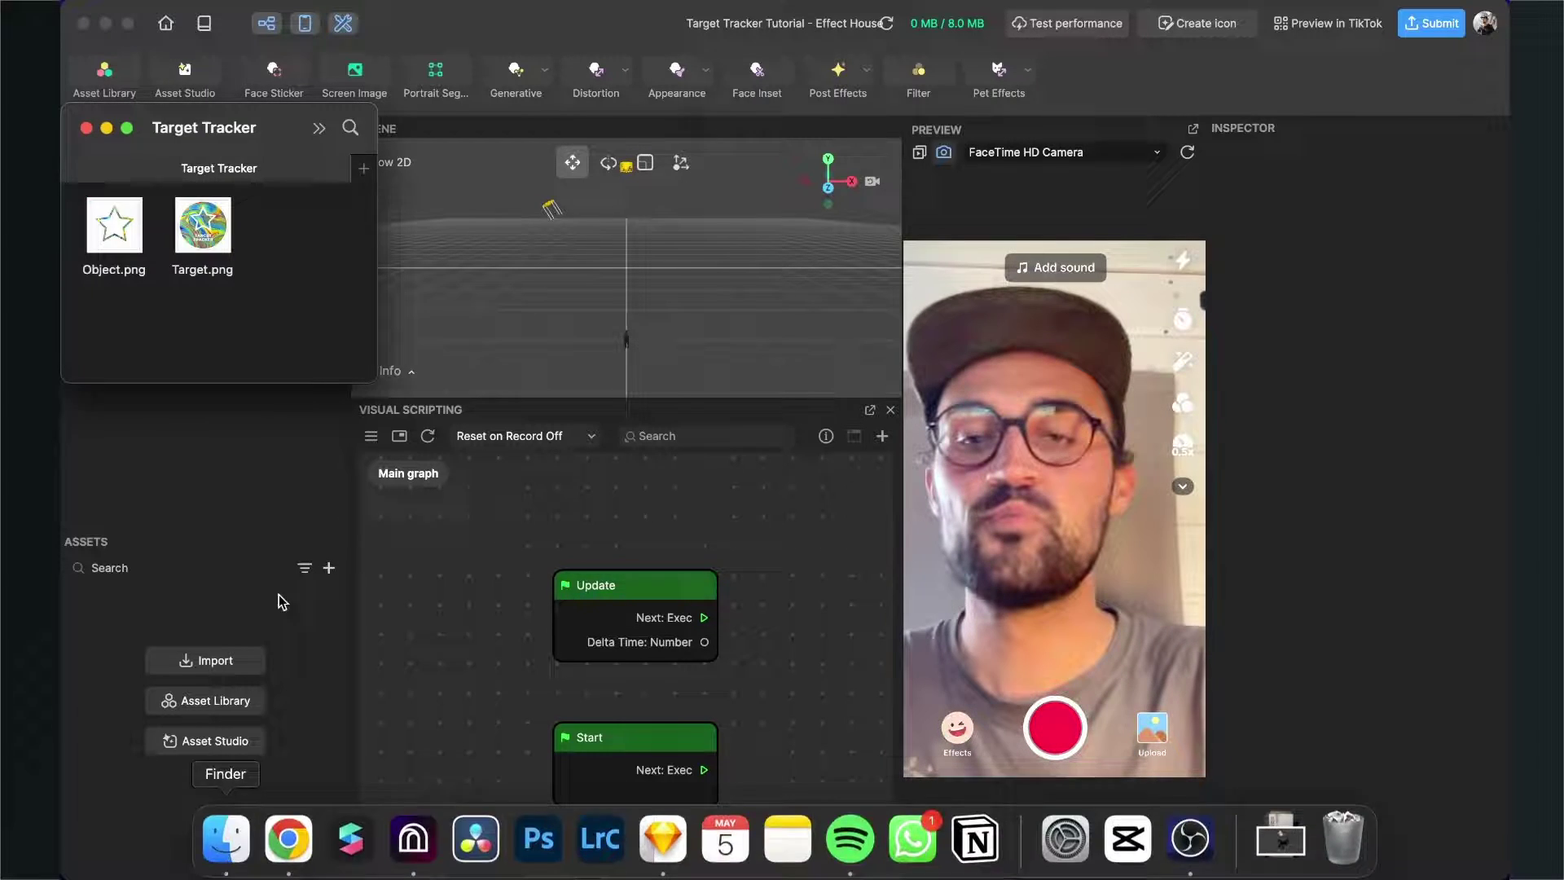
{"action": "left_click_drag", "start_coordinate": [269, 135], "coordinate": [653, 329]}
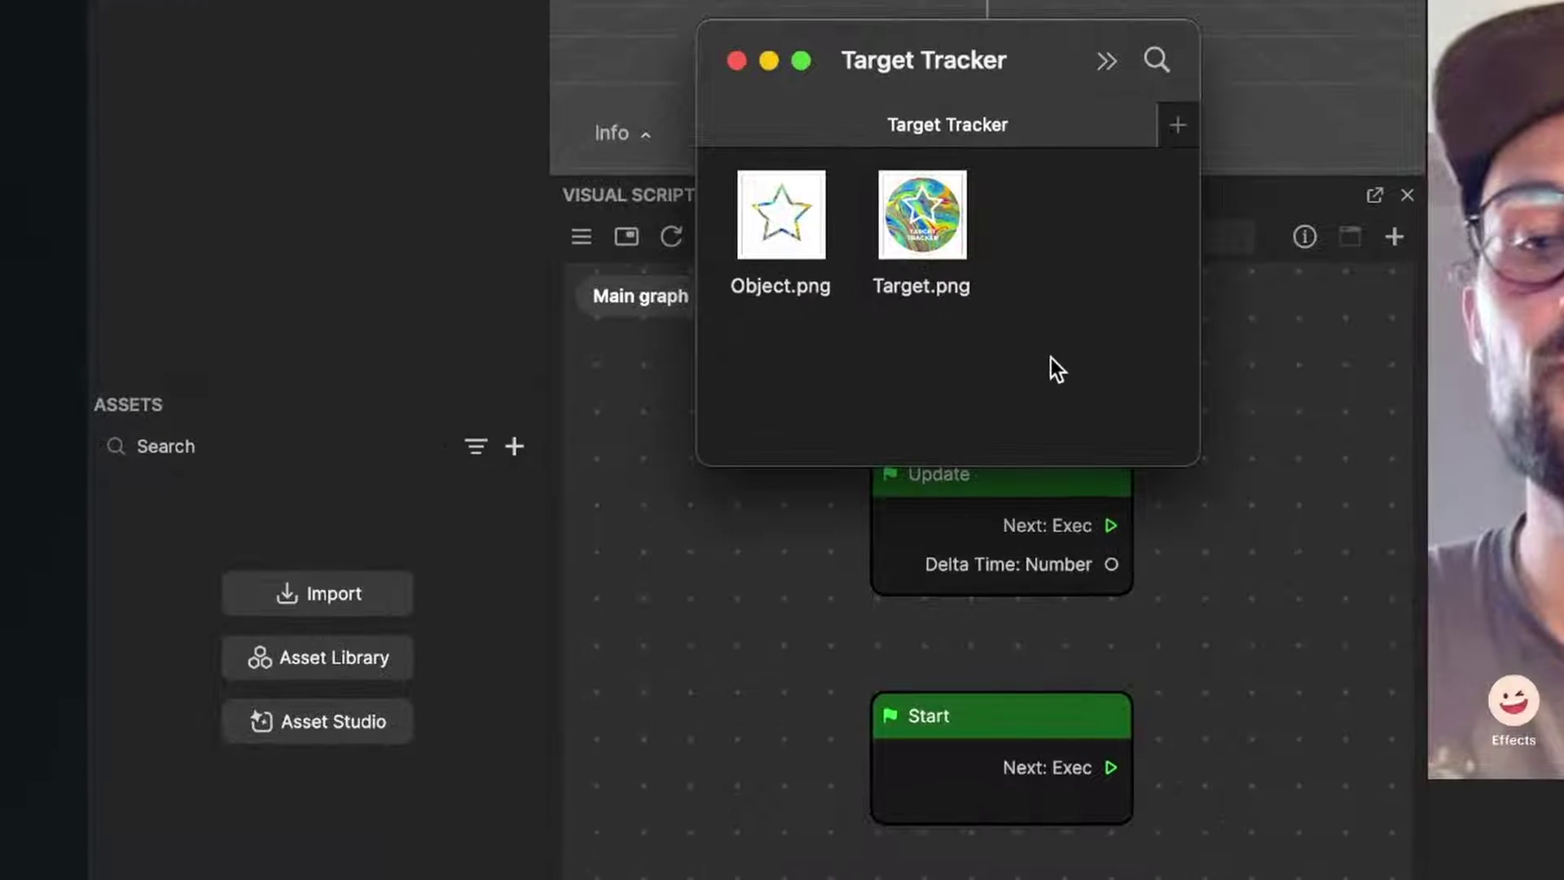
{"action": "left_click_drag", "start_coordinate": [1050, 358], "coordinate": [831, 300]}
{"action": "left_click_drag", "start_coordinate": [761, 208], "coordinate": [320, 526]}
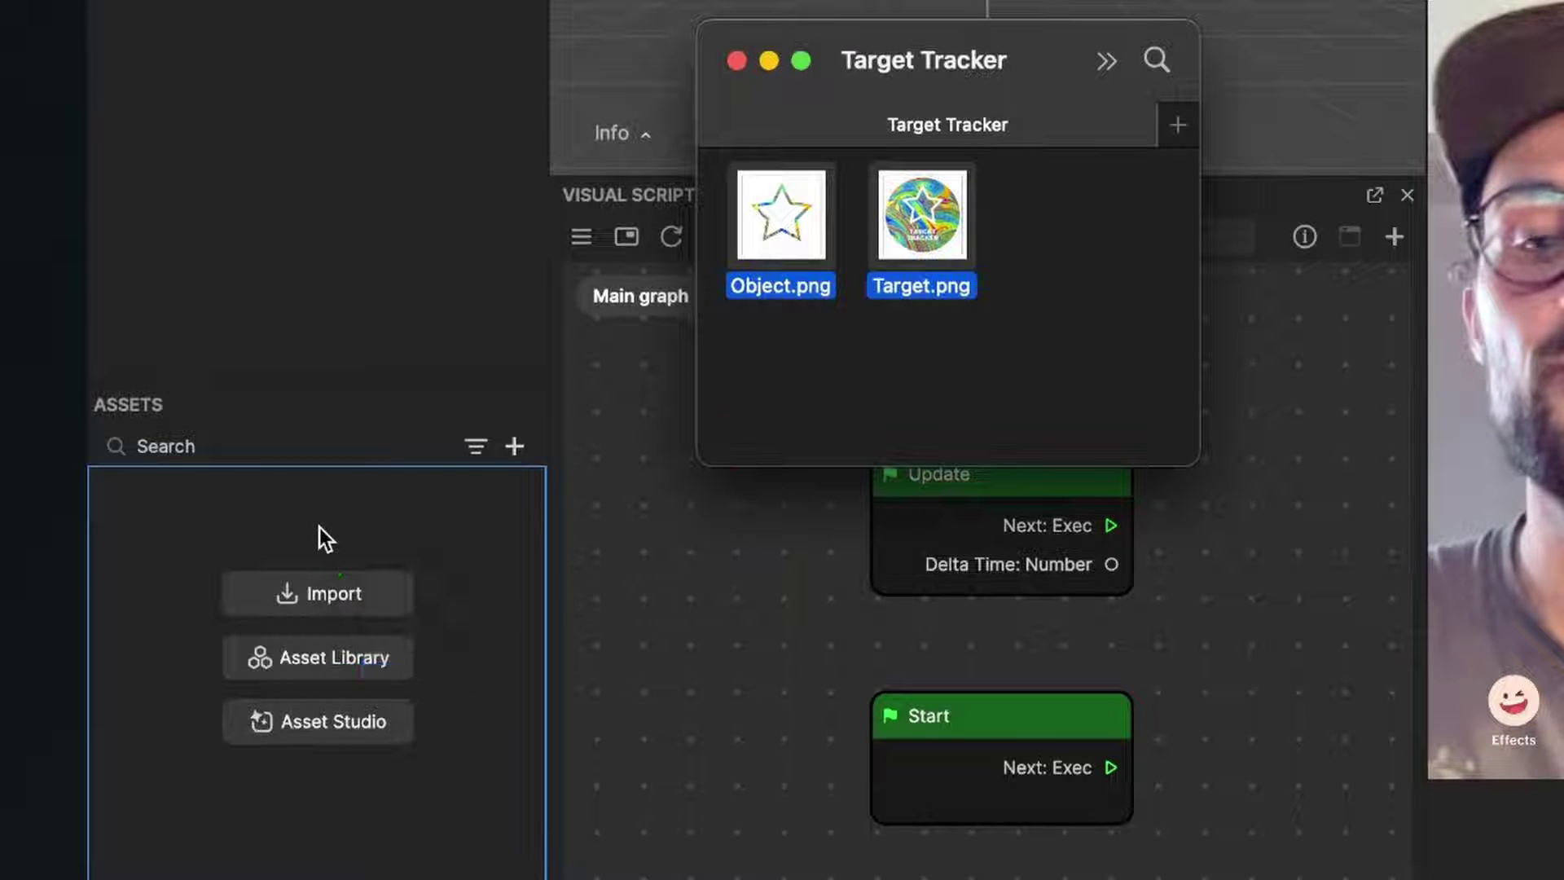
{"action": "left_click", "coordinate": [738, 610]}
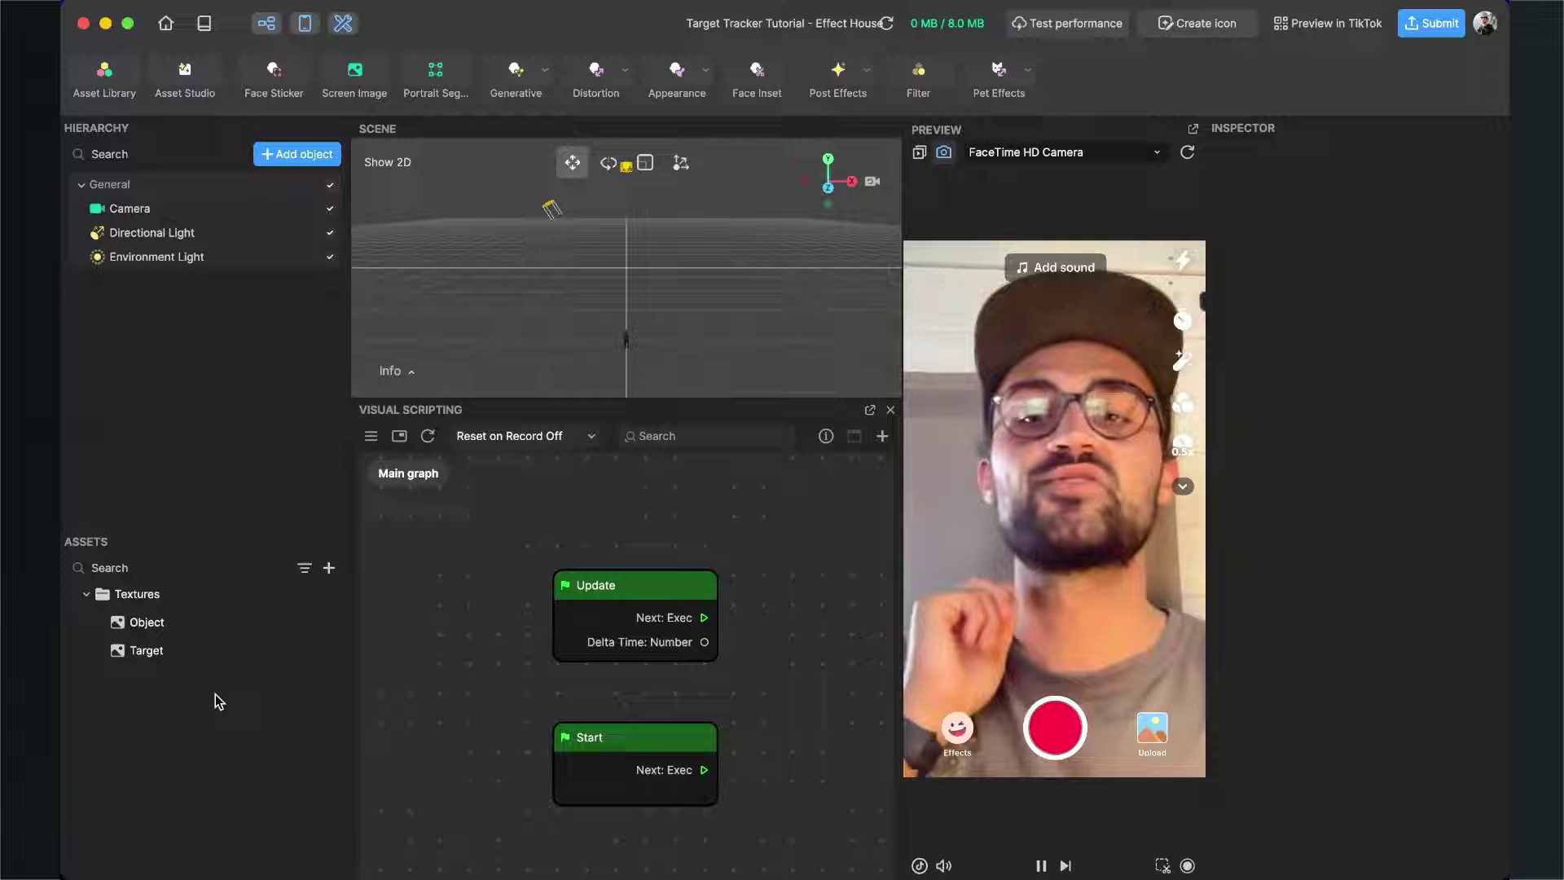
Step: Set Compression Type to None for both the Object and Target textures
{"action": "left_click", "coordinate": [167, 631]}
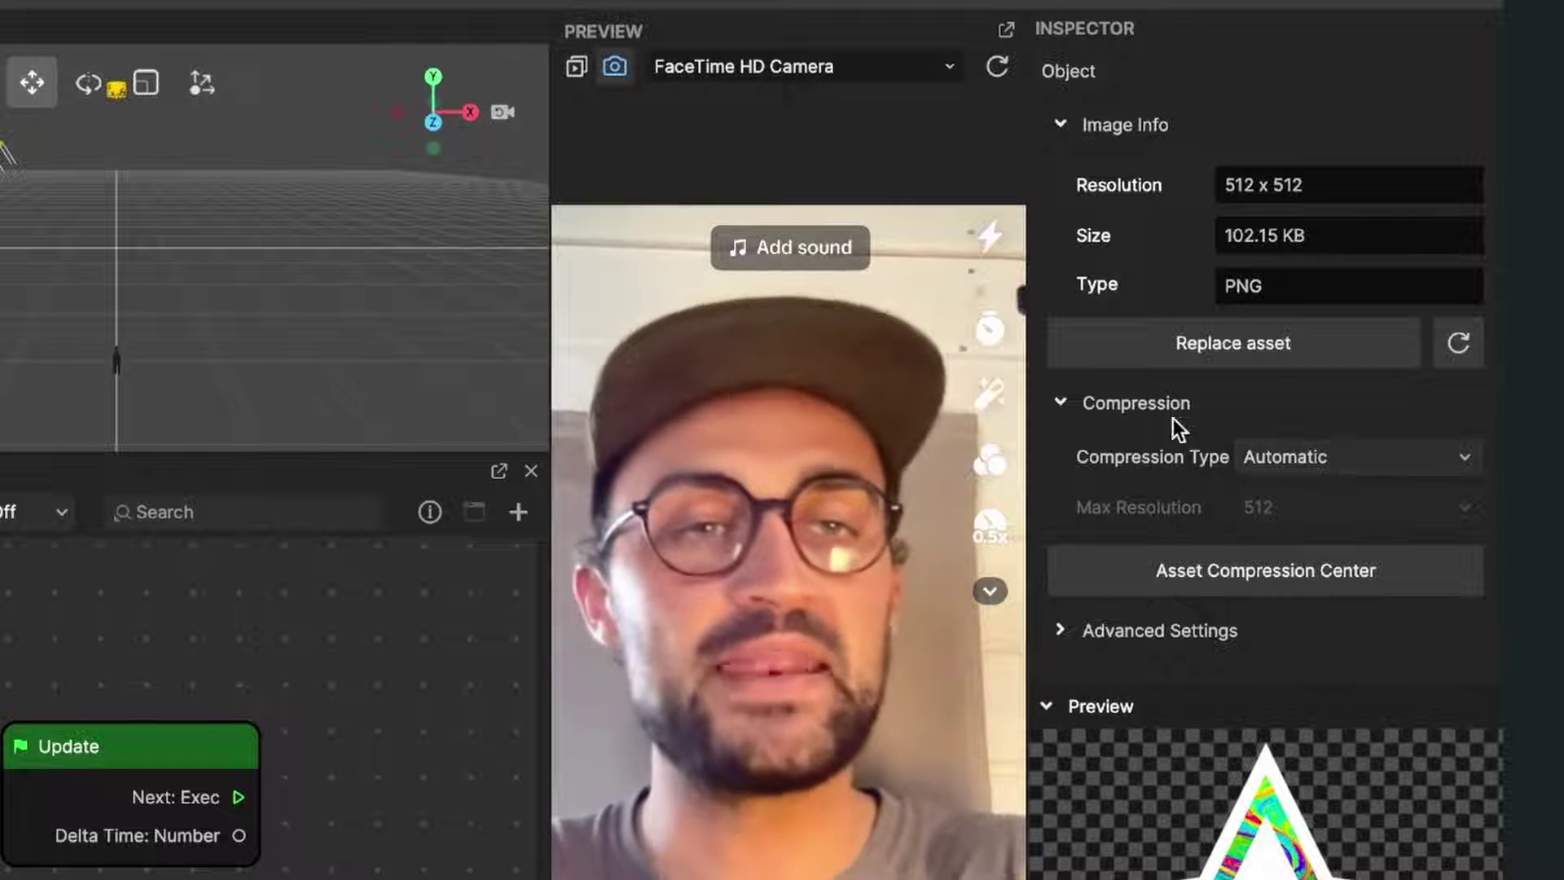
{"action": "left_click", "coordinate": [1362, 456]}
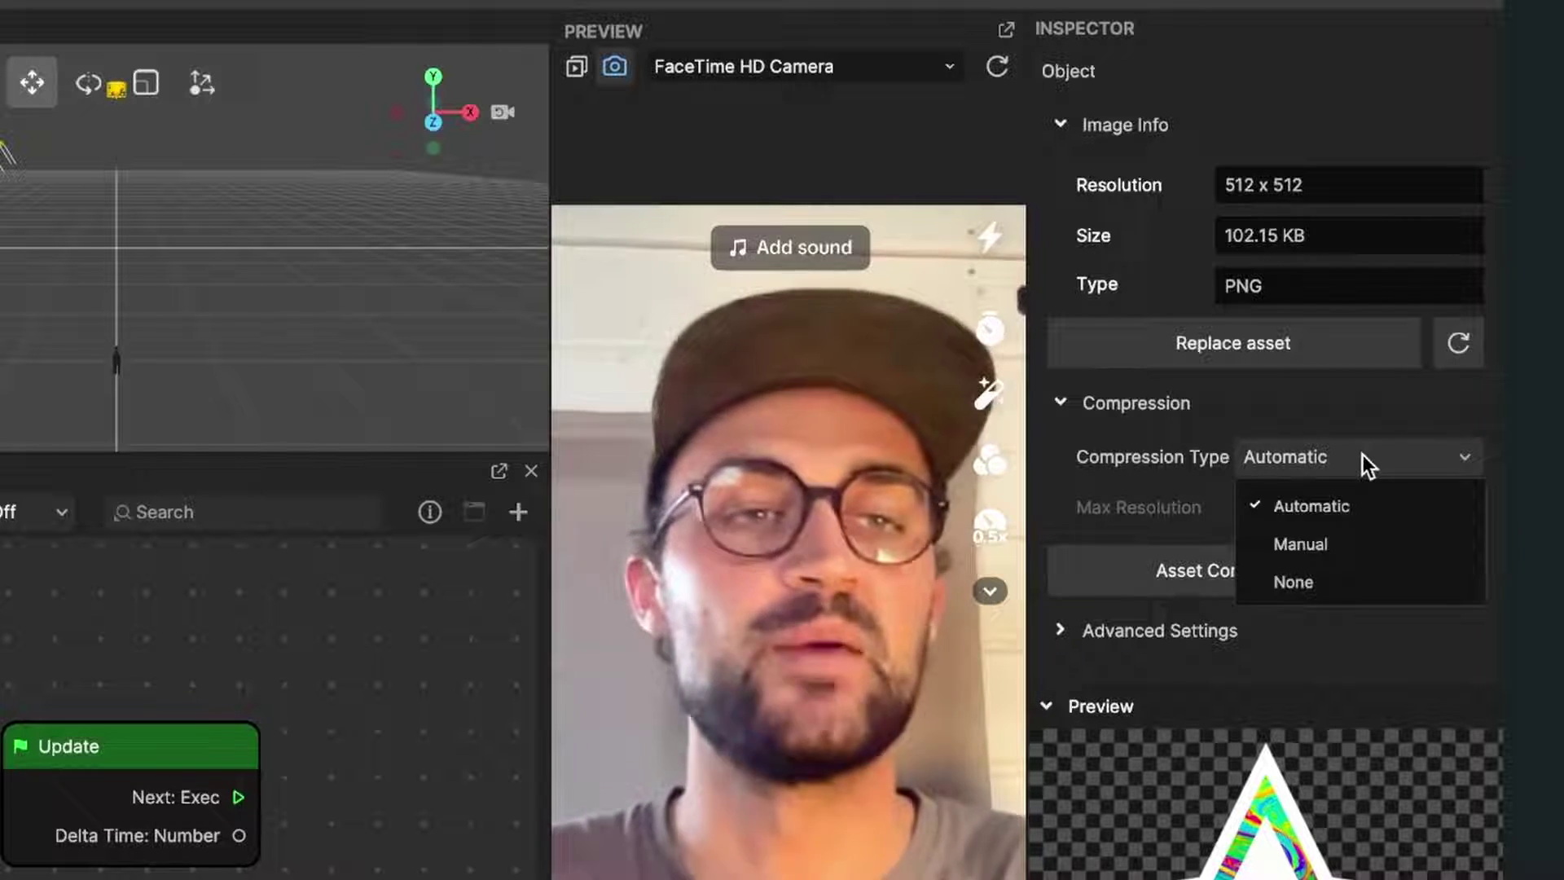
{"action": "left_click", "coordinate": [1292, 582]}
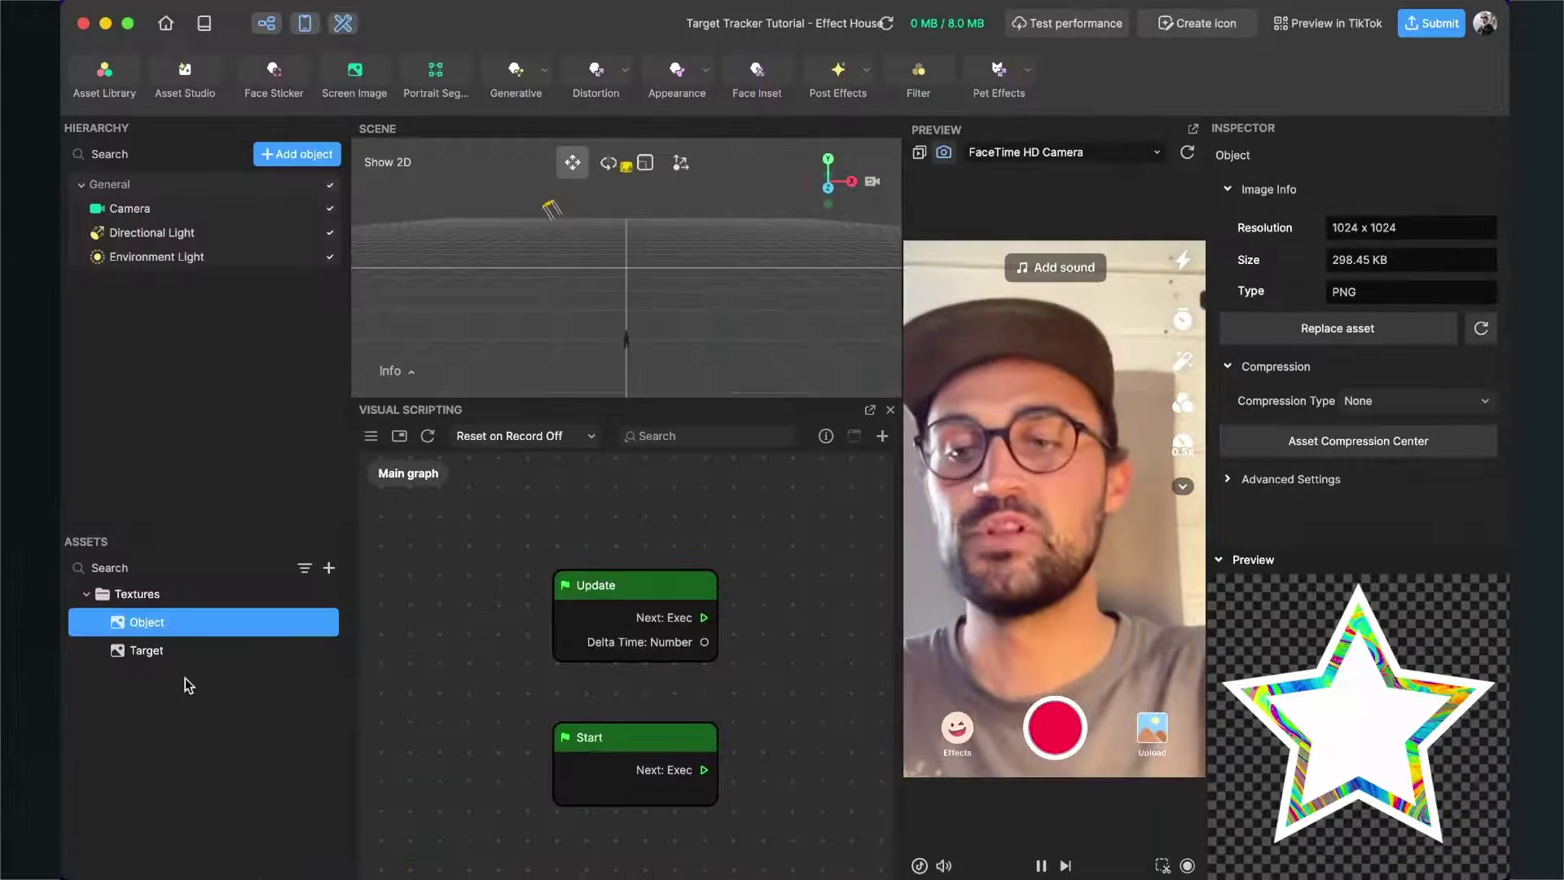
{"action": "left_click", "coordinate": [151, 651]}
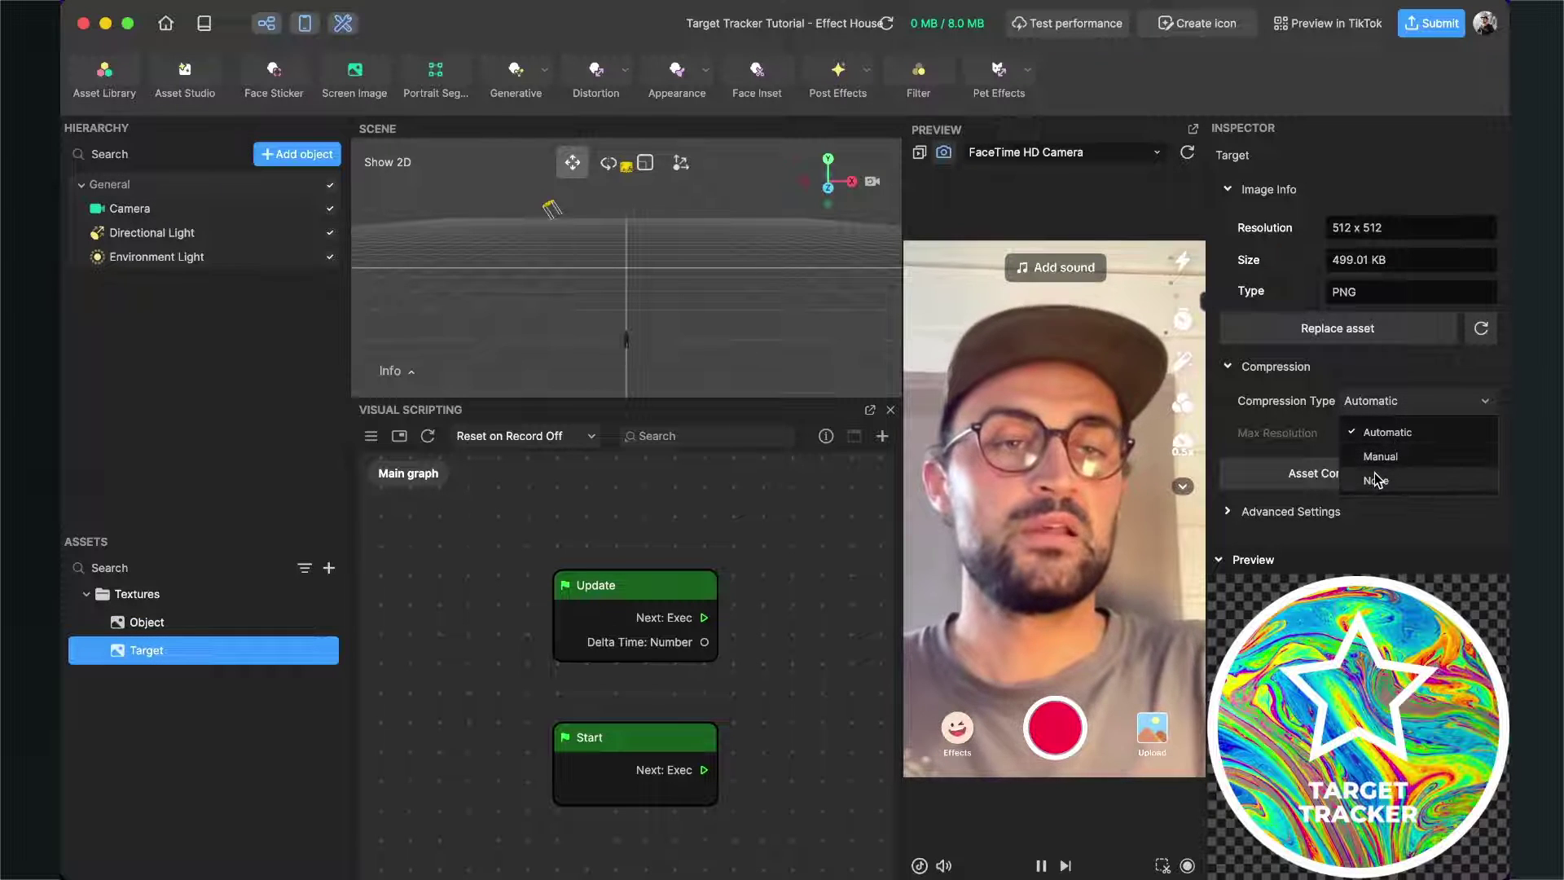
{"action": "left_click", "coordinate": [1376, 480]}
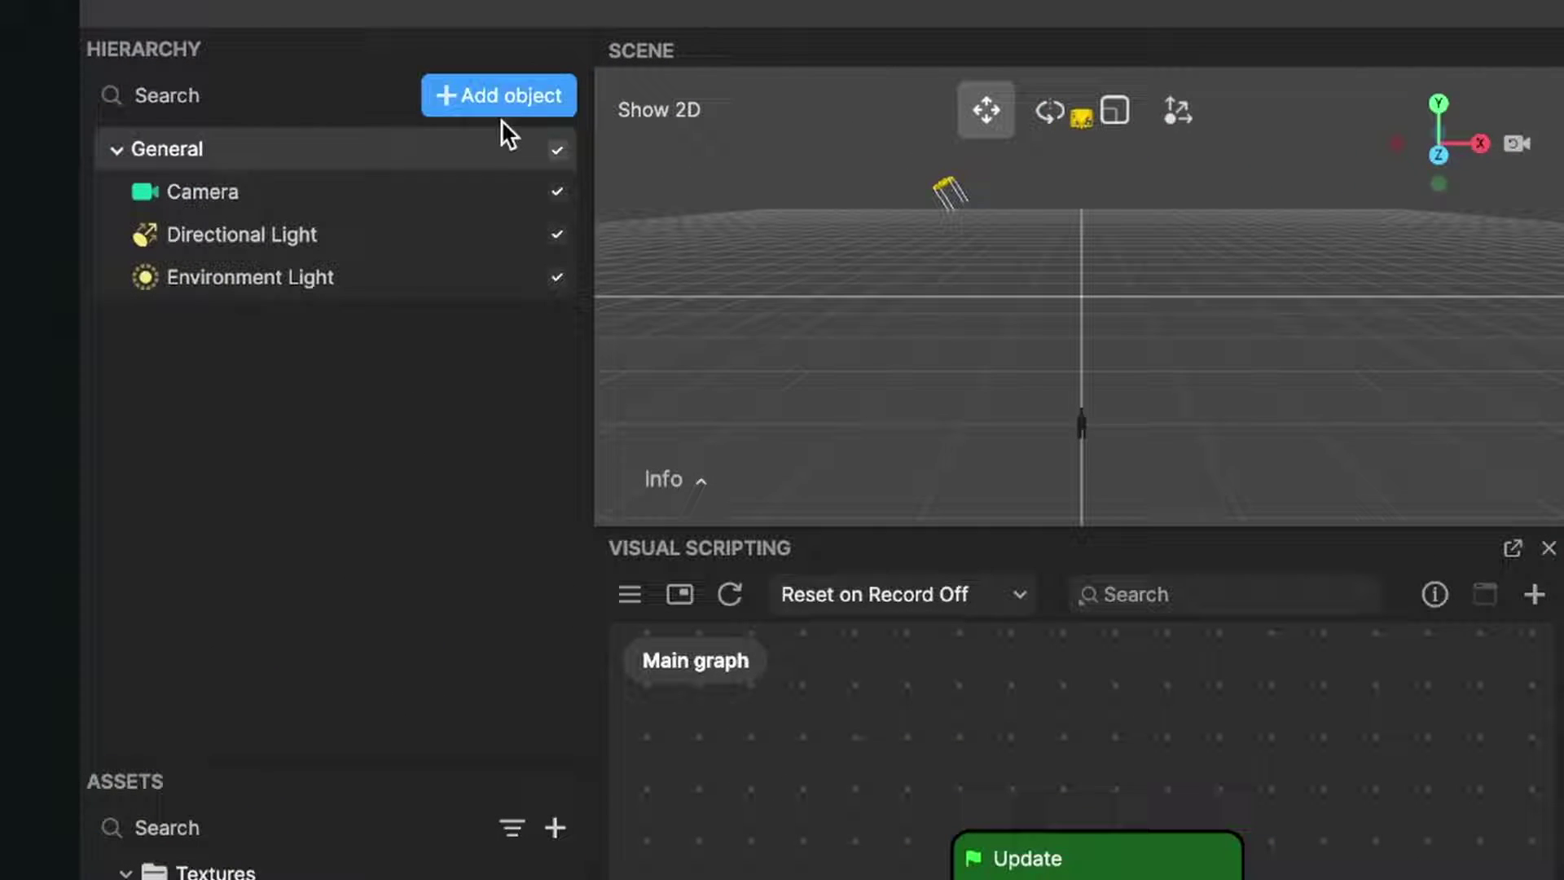
Step: Add an AR Tracking Target Tracker, which brings a child Cube and an AR Camera
{"action": "left_click", "coordinate": [496, 95]}
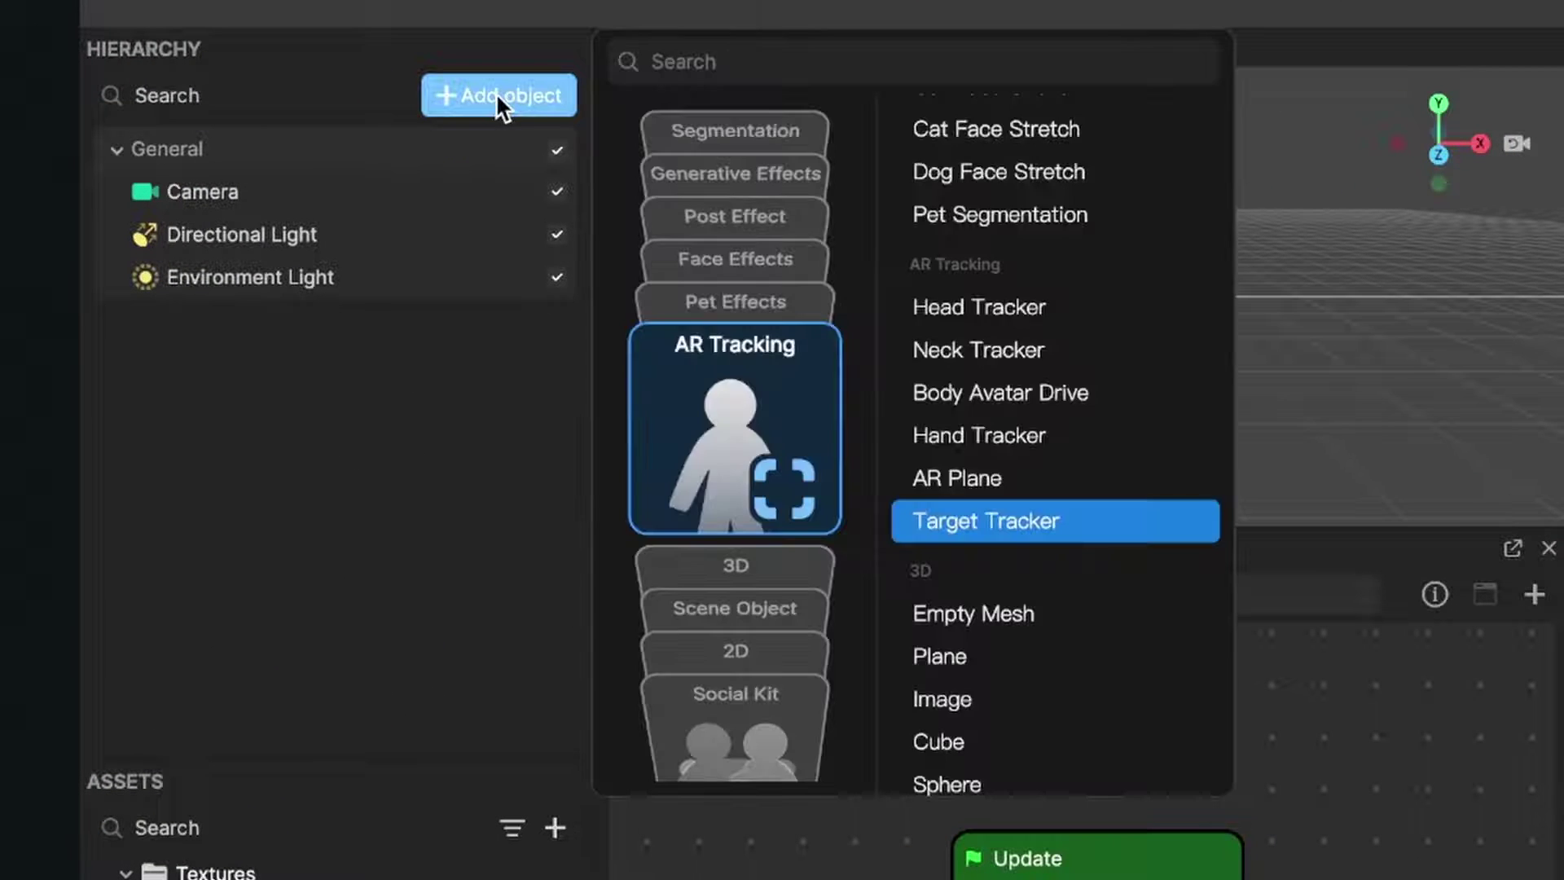
{"action": "left_click", "coordinate": [761, 215]}
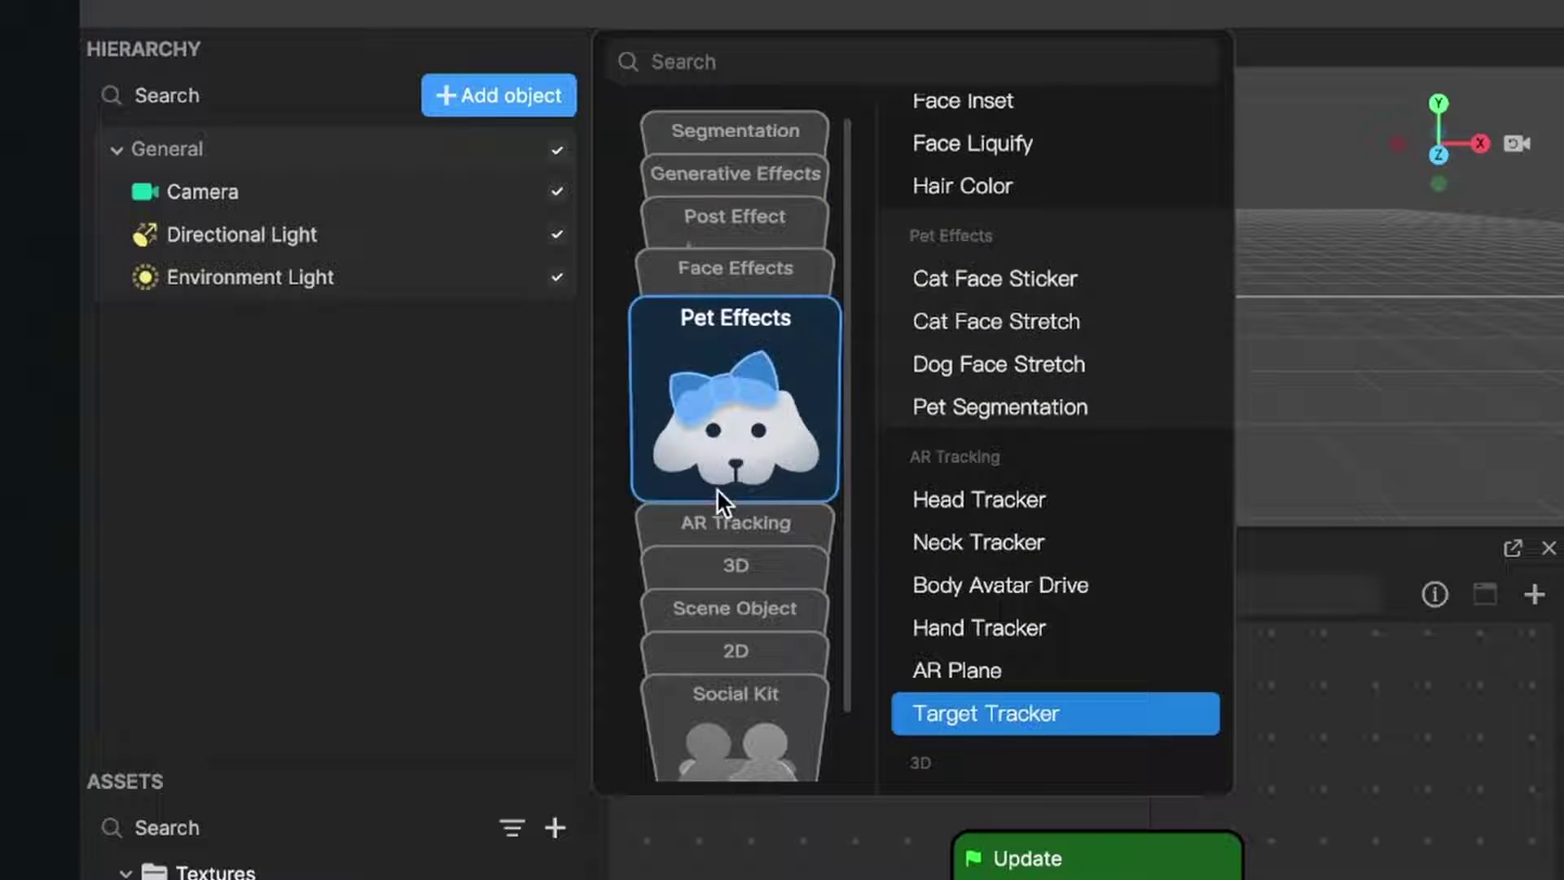
{"action": "mouse_move", "coordinate": [715, 501]}
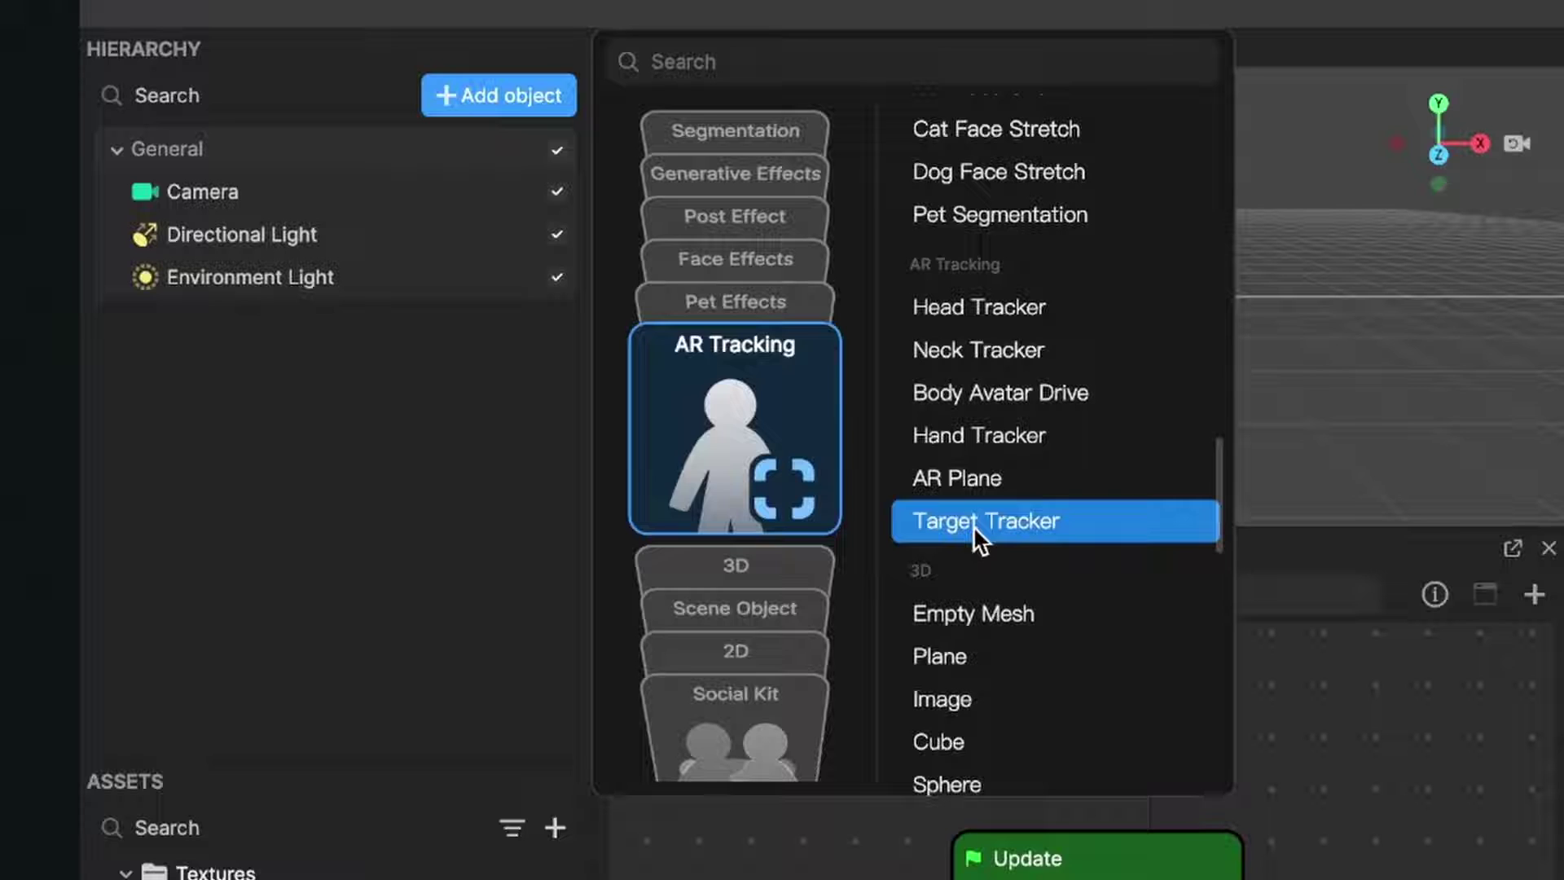
{"action": "left_click", "coordinate": [973, 521]}
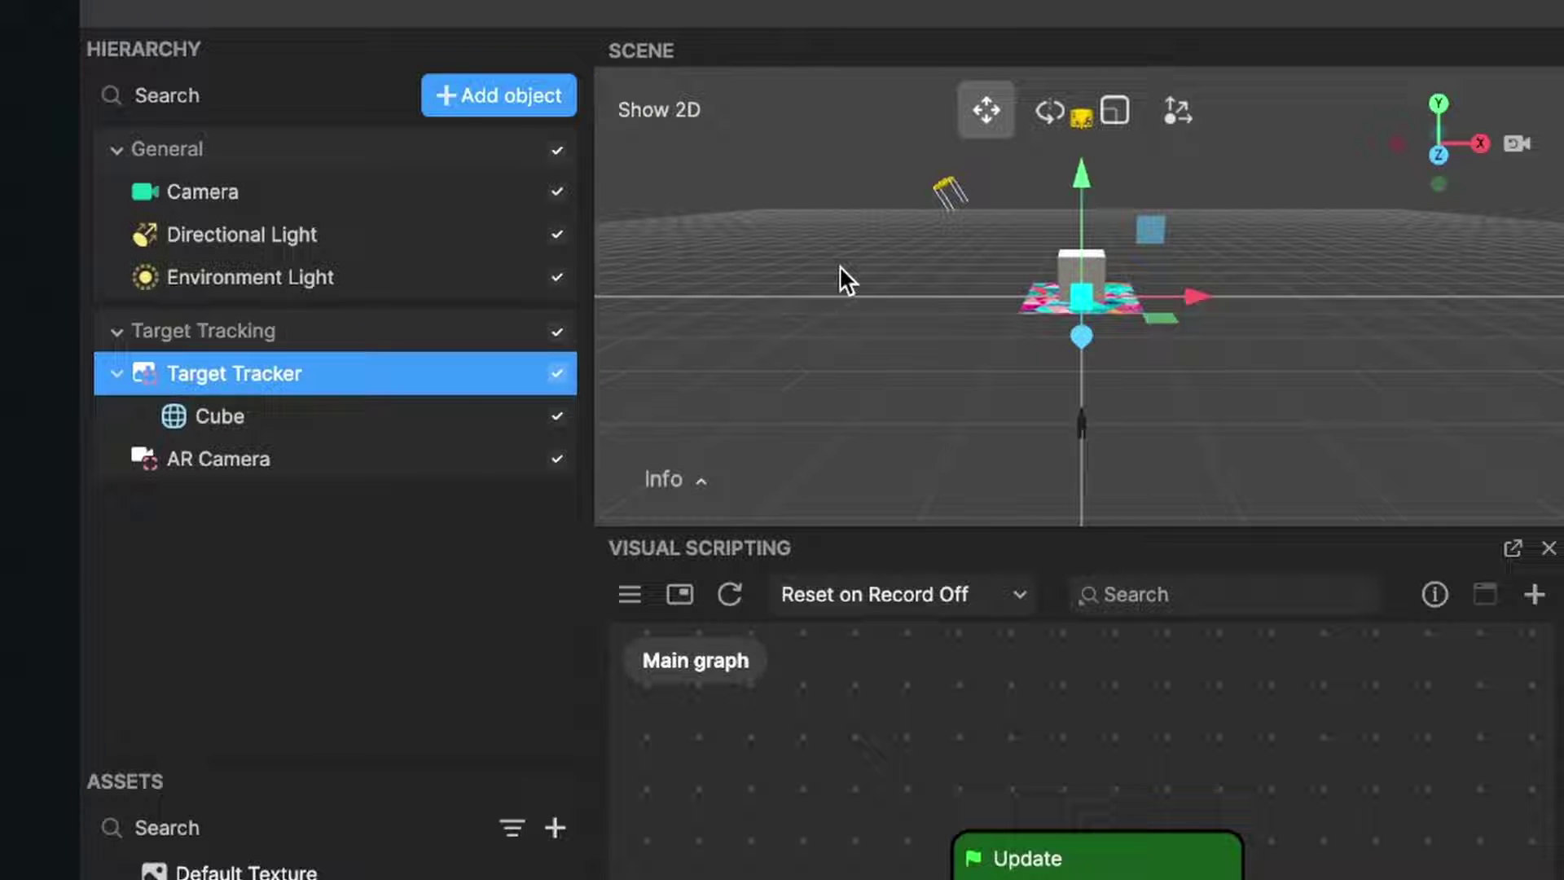
Step: Disable the placeholder Cube under Target Tracker, then select the Target Tracker
{"action": "middle_click_drag", "start_coordinate": [862, 281], "coordinate": [993, 408]}
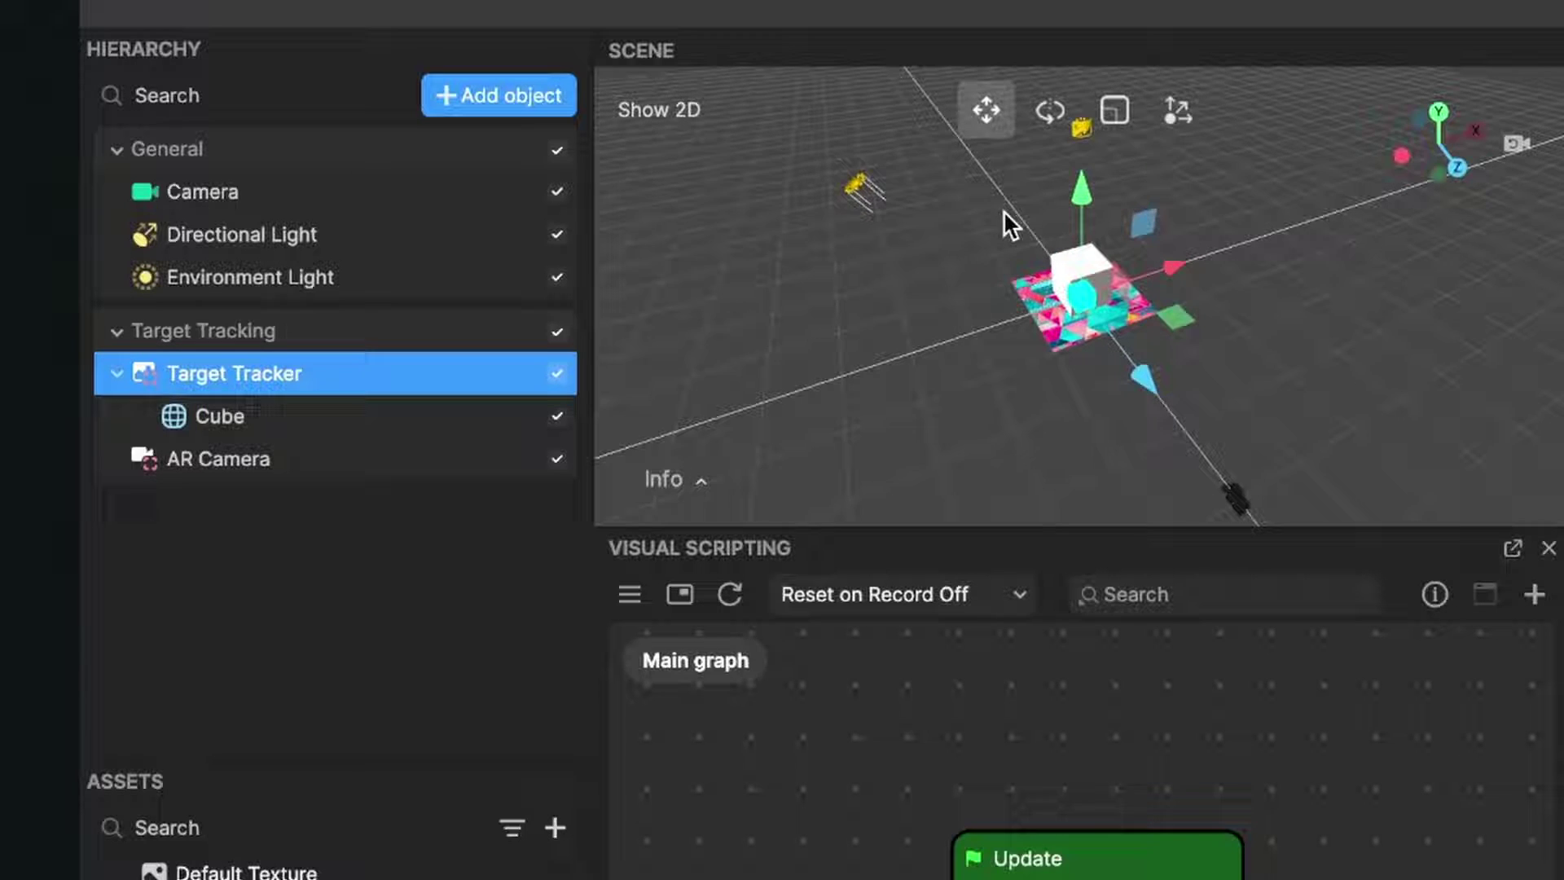
{"action": "scroll", "coordinate": [1001, 208], "scroll_direction": "up", "scroll_amount": 5}
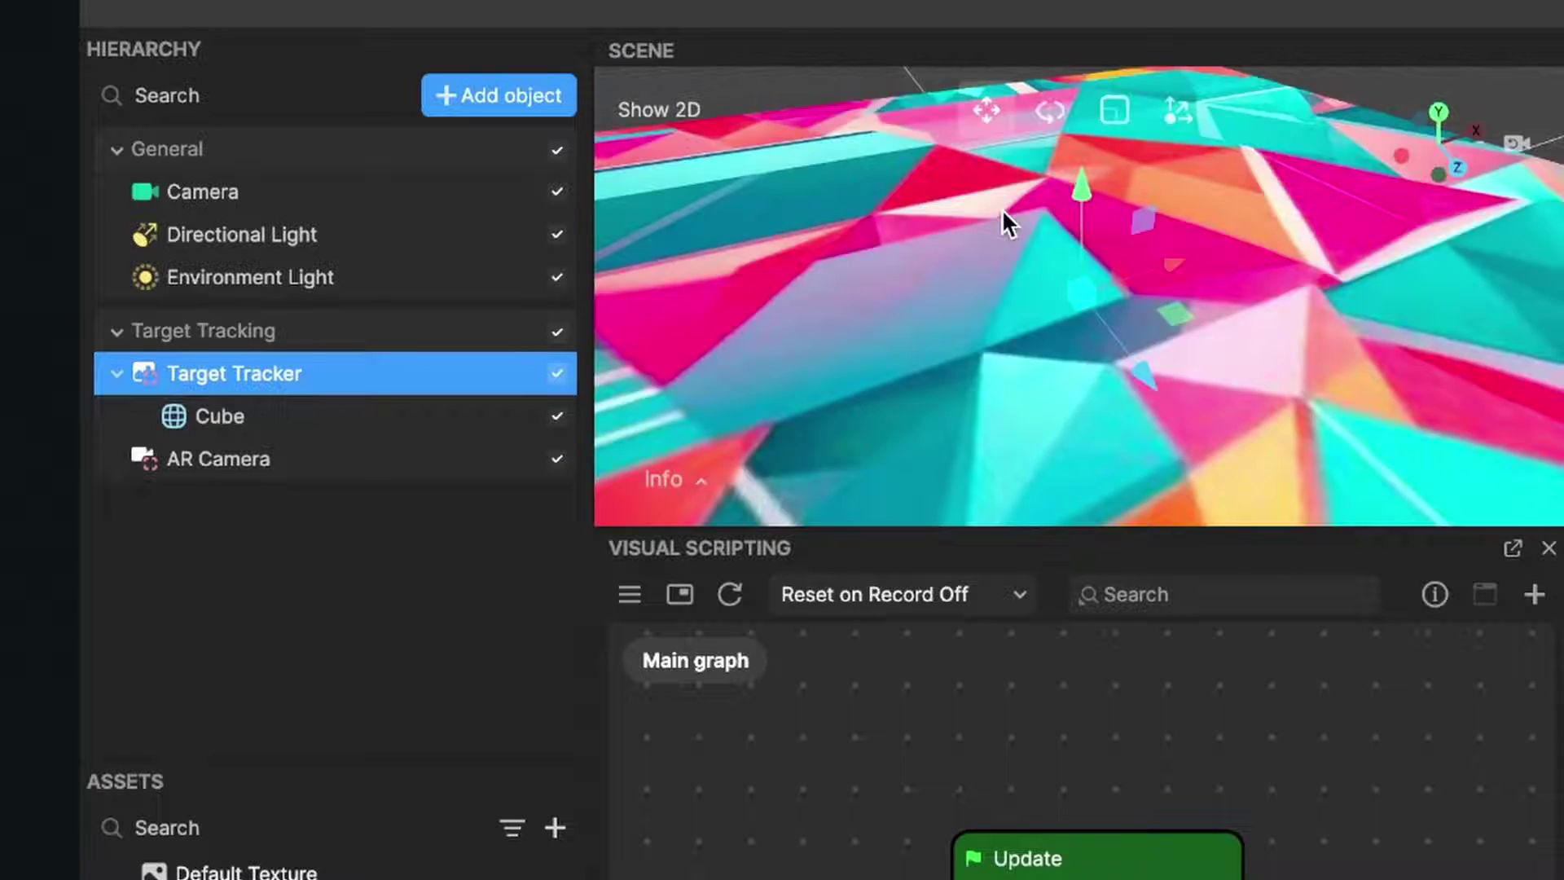
{"action": "scroll", "coordinate": [1001, 208], "scroll_direction": "down", "scroll_amount": 5}
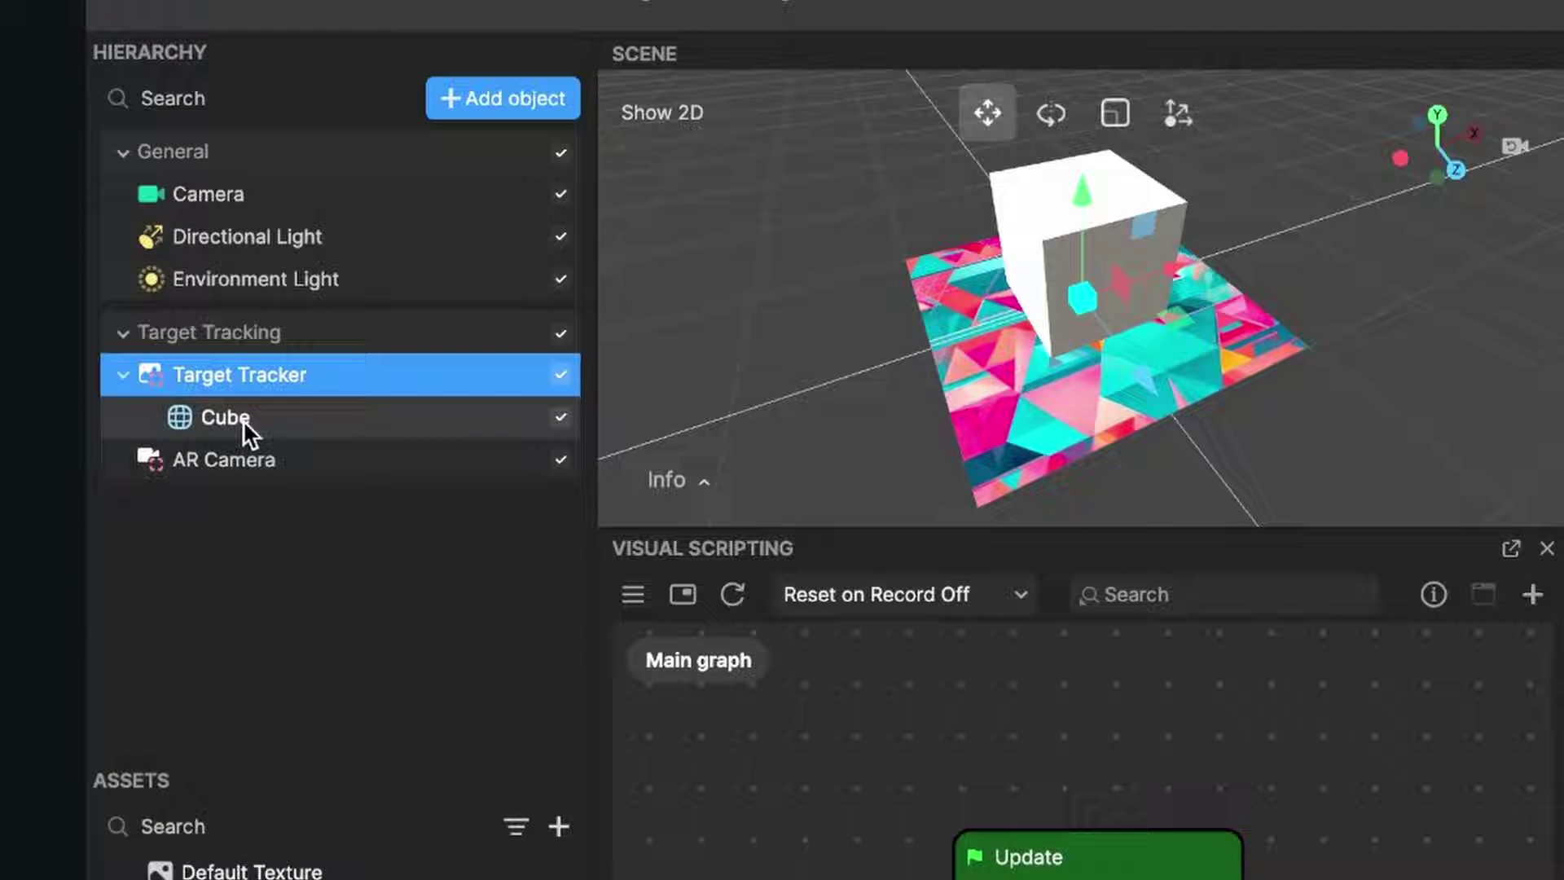
{"action": "left_click", "coordinate": [259, 418]}
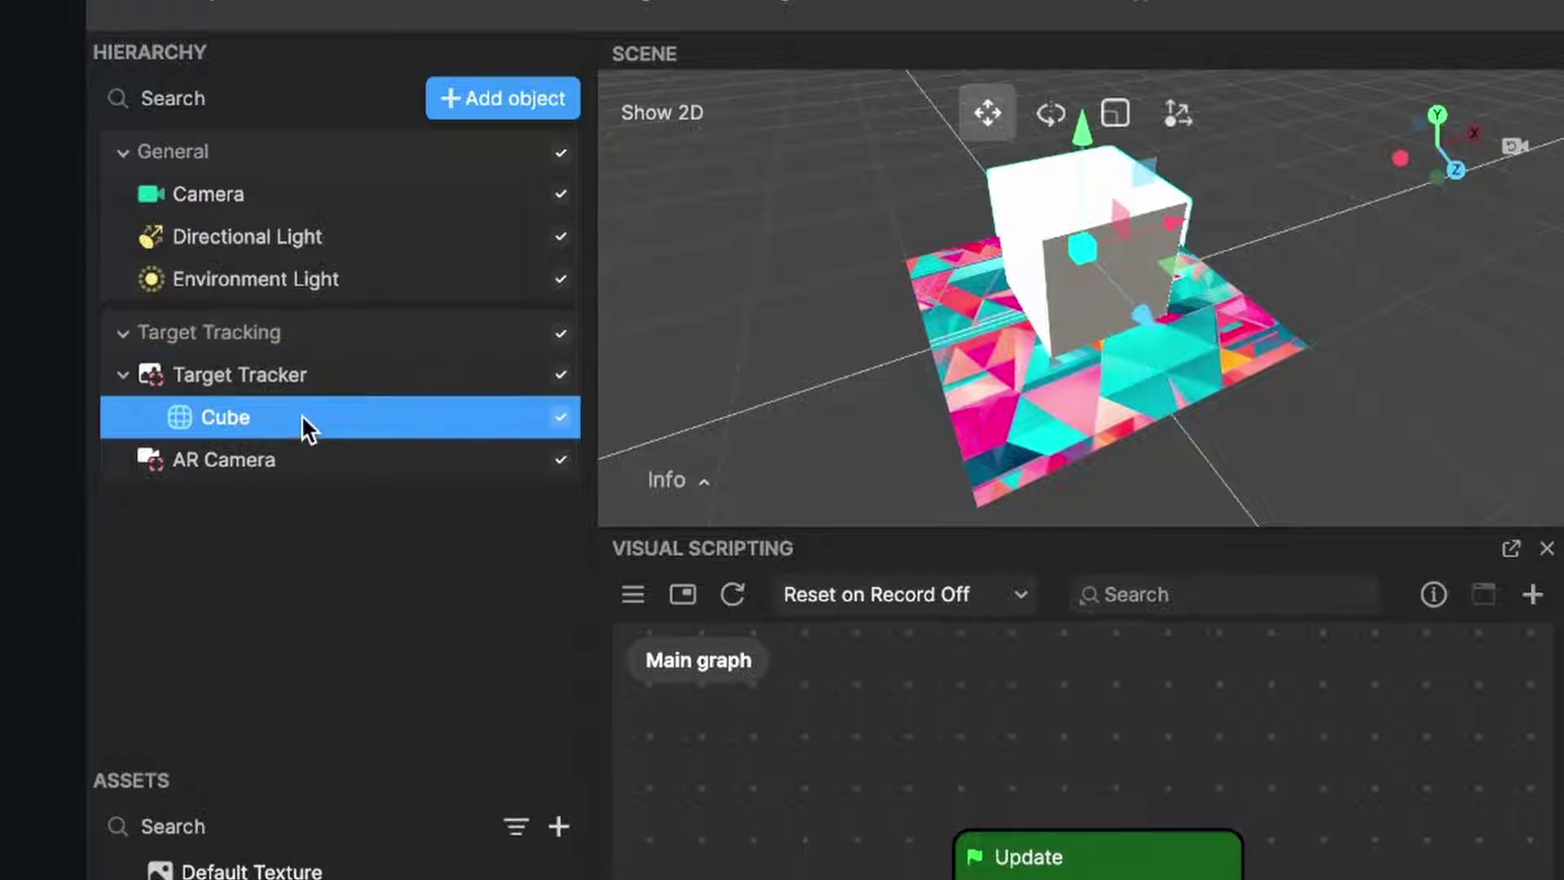
{"action": "left_click", "coordinate": [560, 418]}
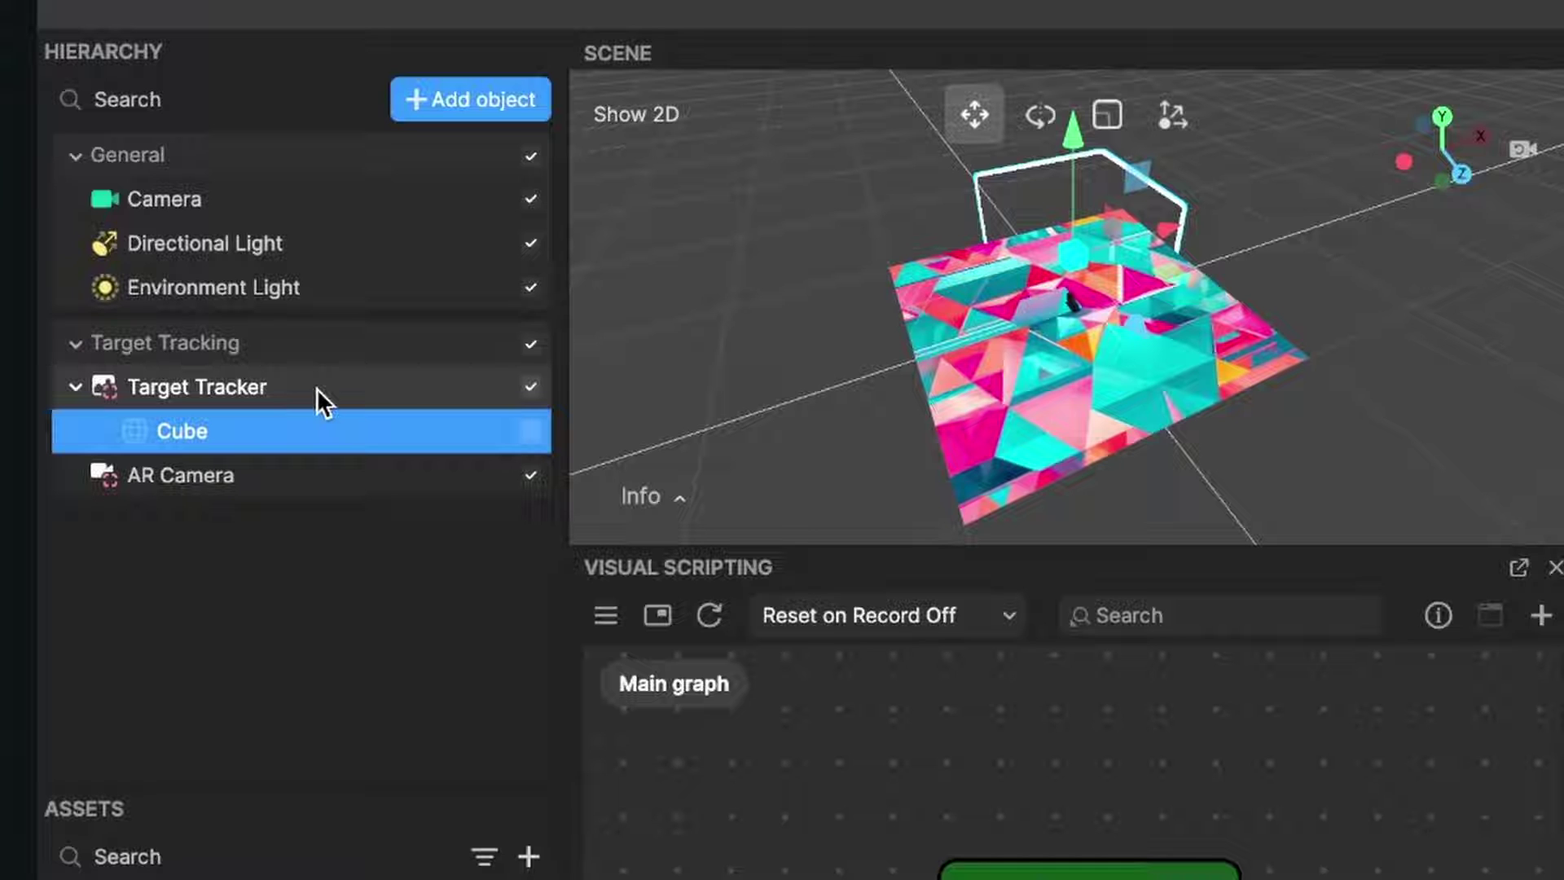
{"action": "left_click", "coordinate": [316, 388]}
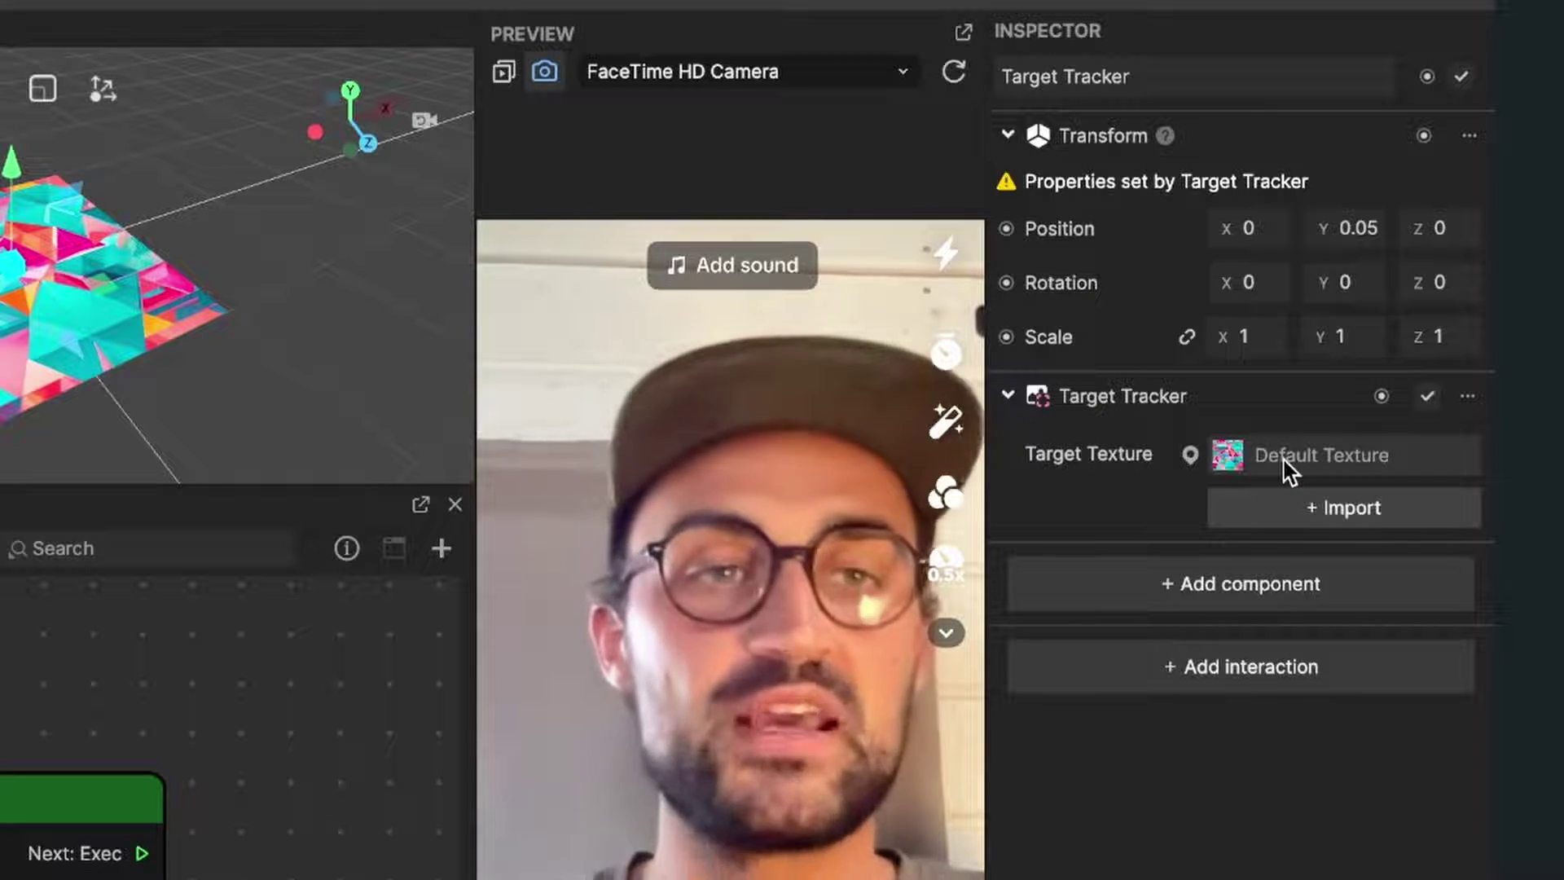
Step: Set the Target Tracker's tracked texture to the imported Target image
{"action": "left_click", "coordinate": [1284, 461]}
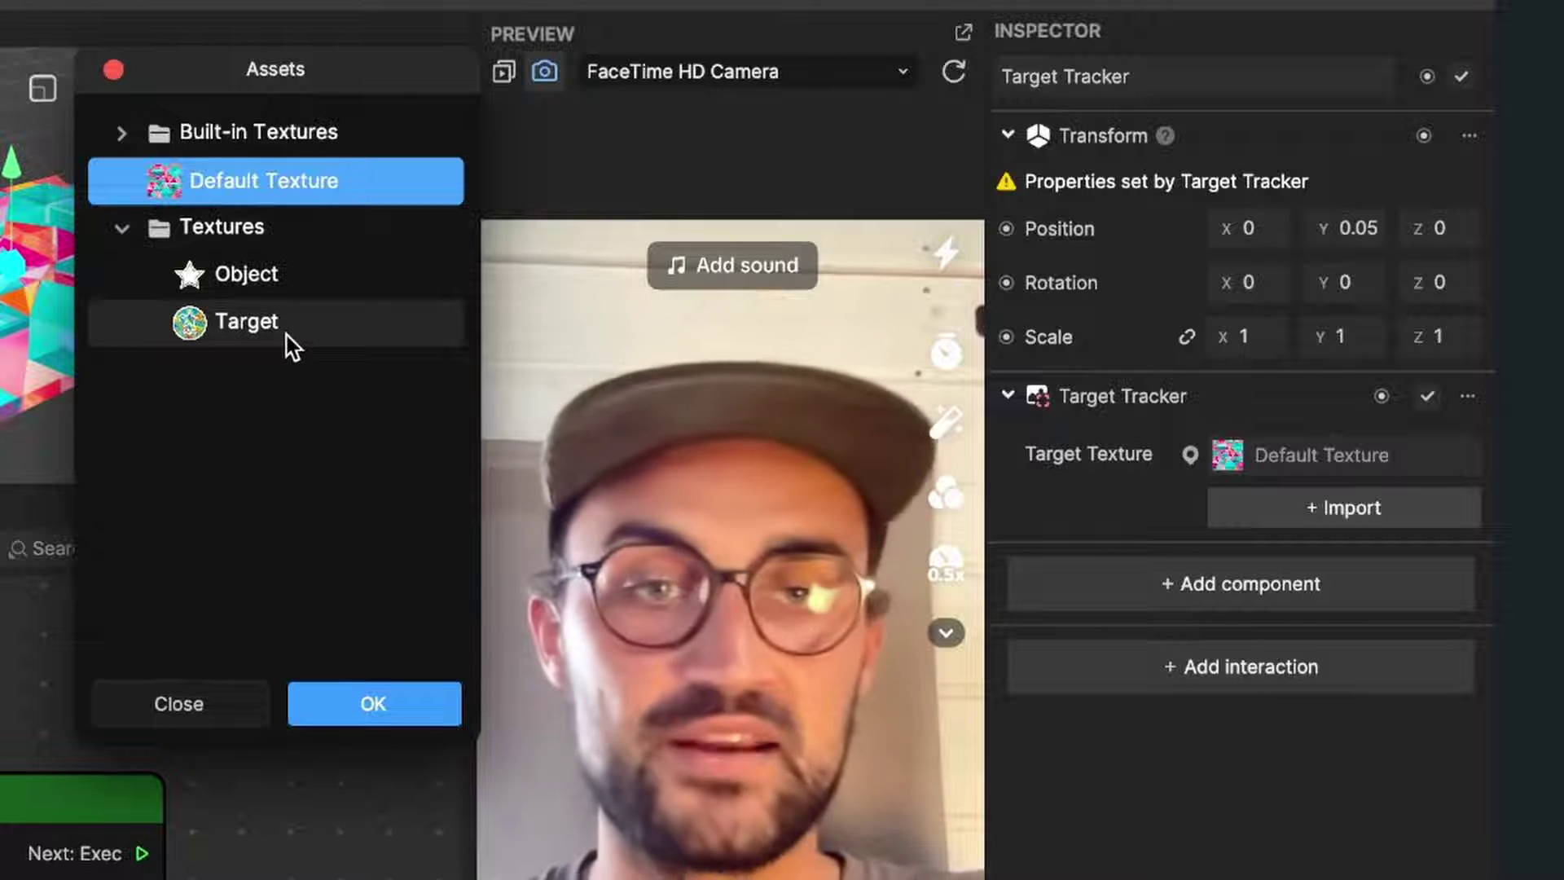
{"action": "left_click", "coordinate": [289, 341]}
{"action": "left_click", "coordinate": [415, 706]}
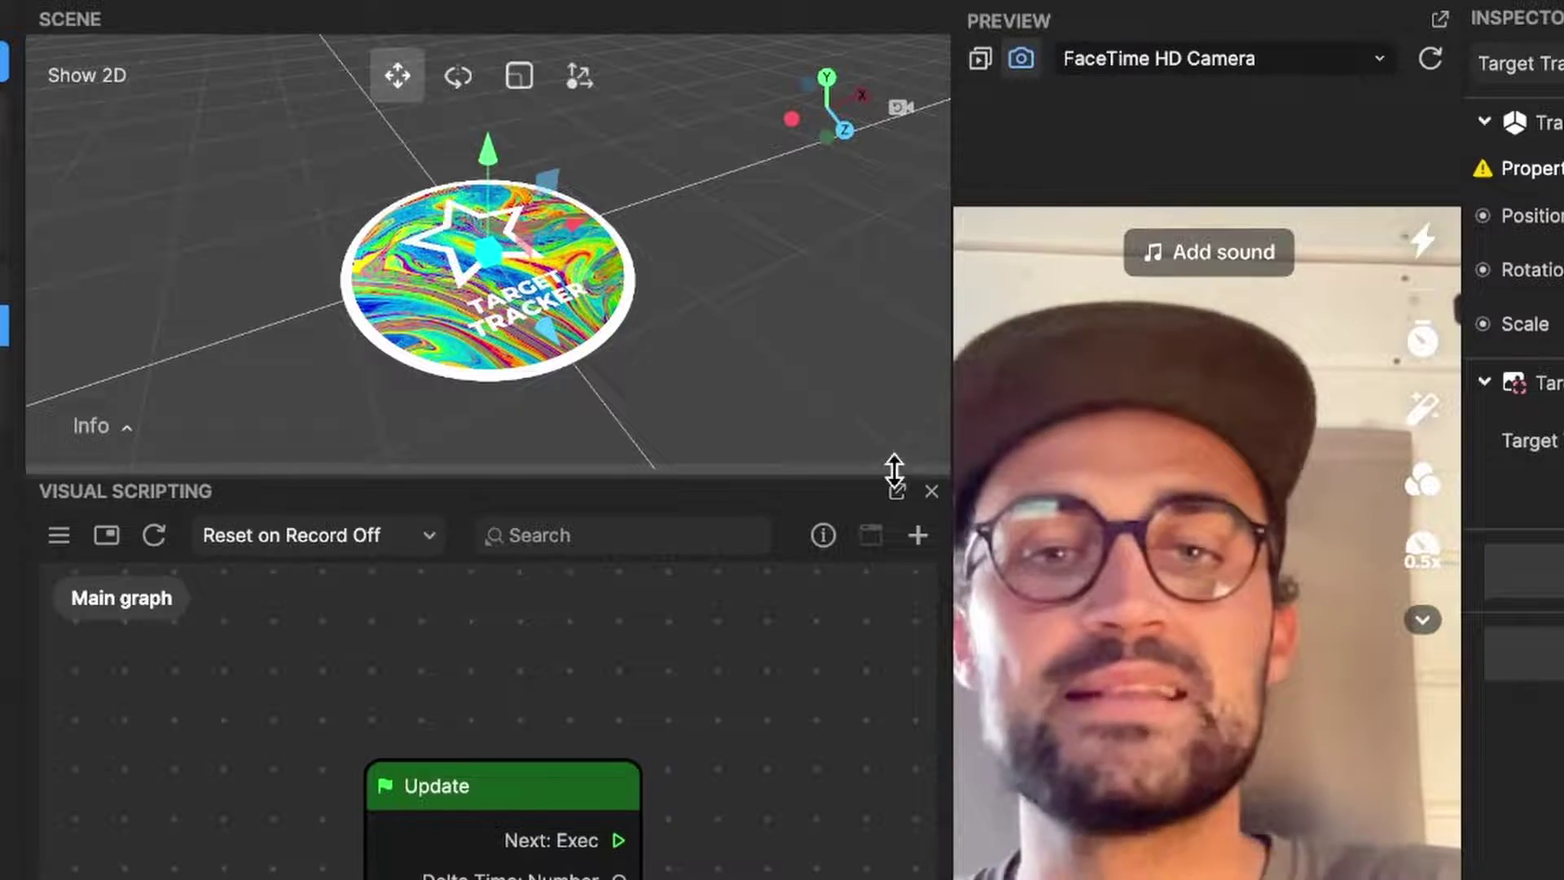
{"action": "left_click", "coordinate": [930, 493]}
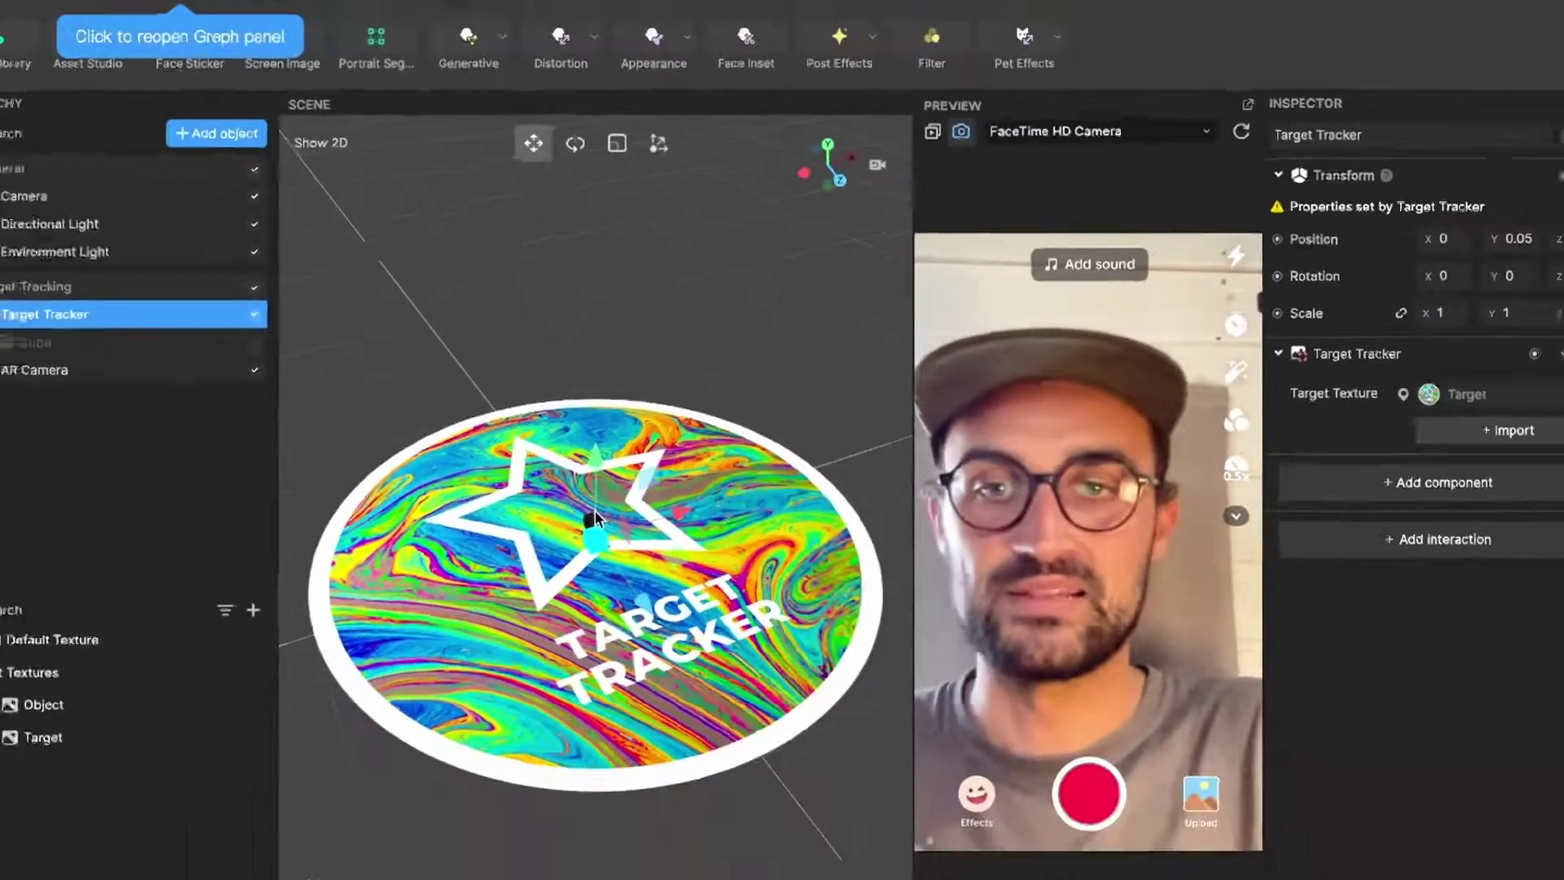
{"action": "scroll", "coordinate": [607, 523], "scroll_direction": "up", "scroll_amount": 2}
{"action": "scroll", "coordinate": [607, 523], "scroll_direction": "down", "scroll_amount": 3}
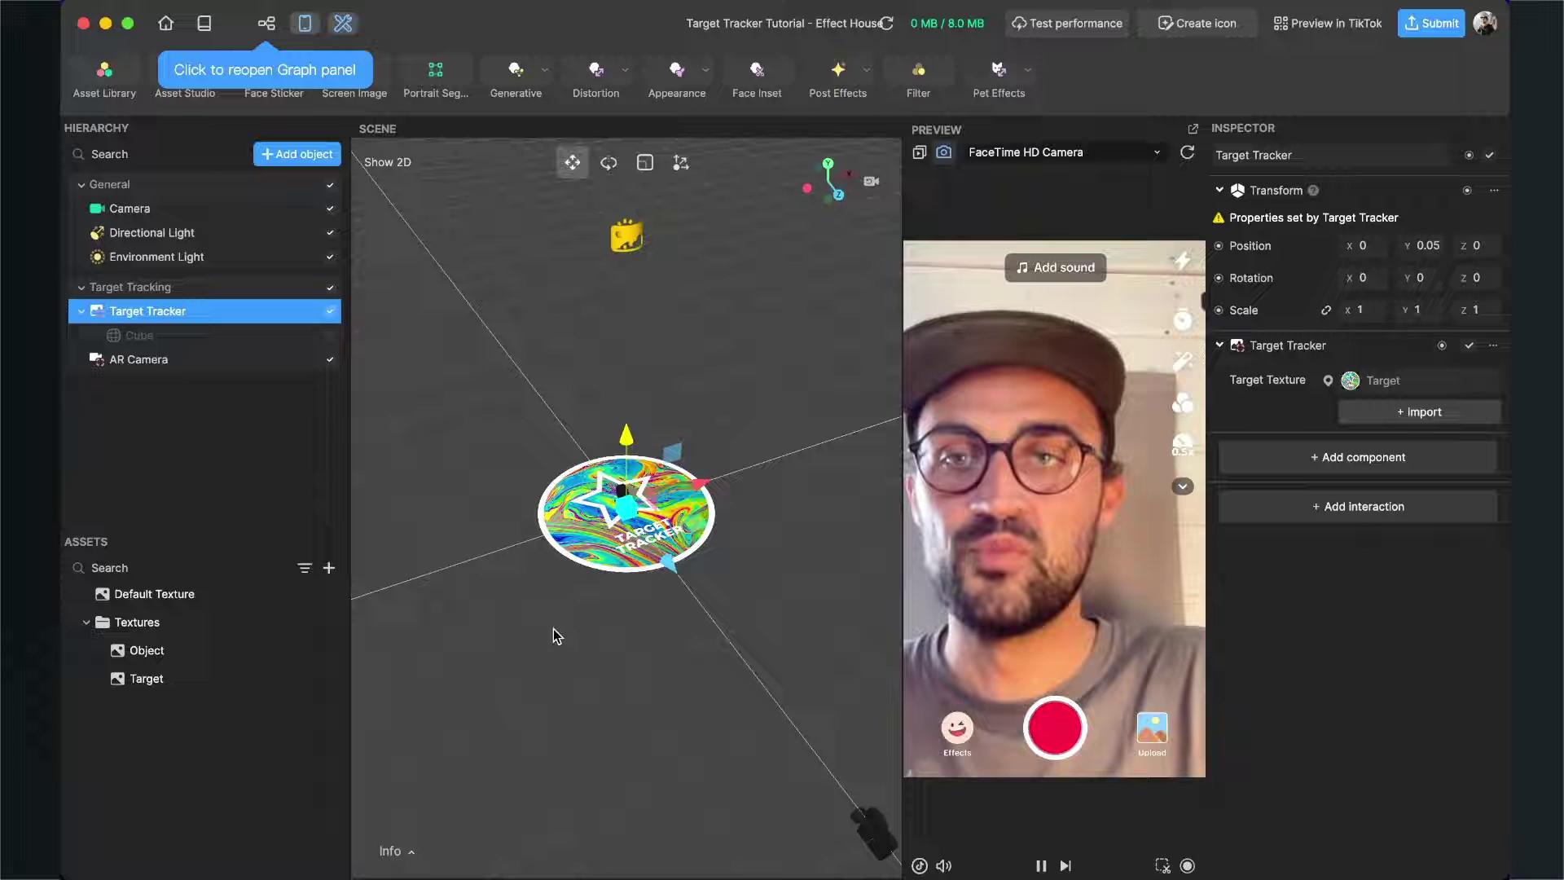
{"action": "middle_click_drag", "start_coordinate": [578, 622], "coordinate": [615, 626]}
{"action": "left_click", "coordinate": [589, 627]}
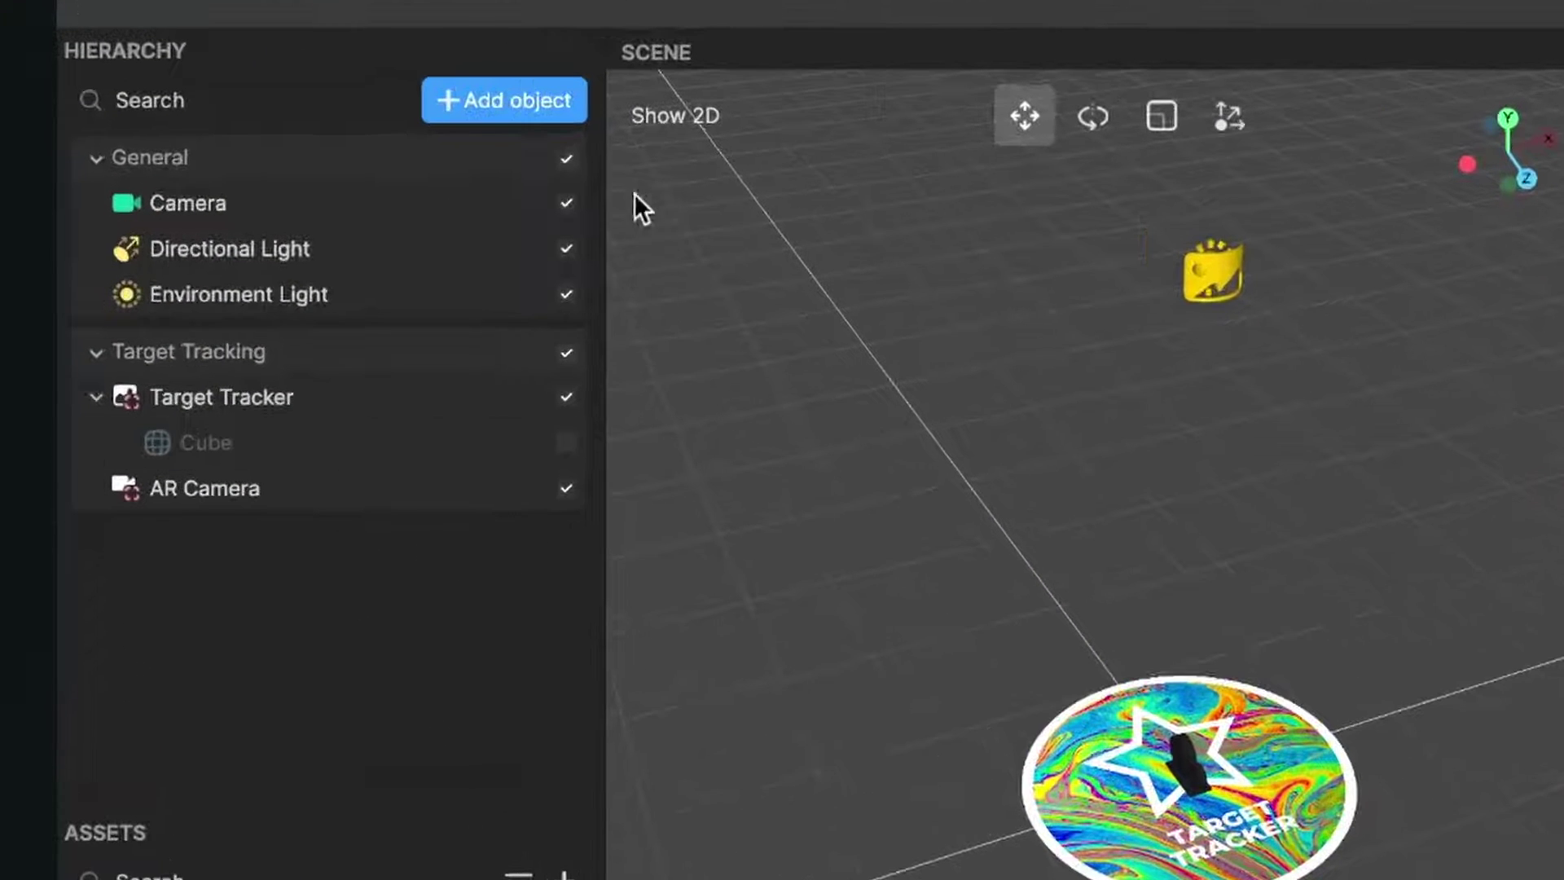
Step: Add a 3D Image object and parent it under Target Tracker
{"action": "left_click", "coordinate": [525, 101]}
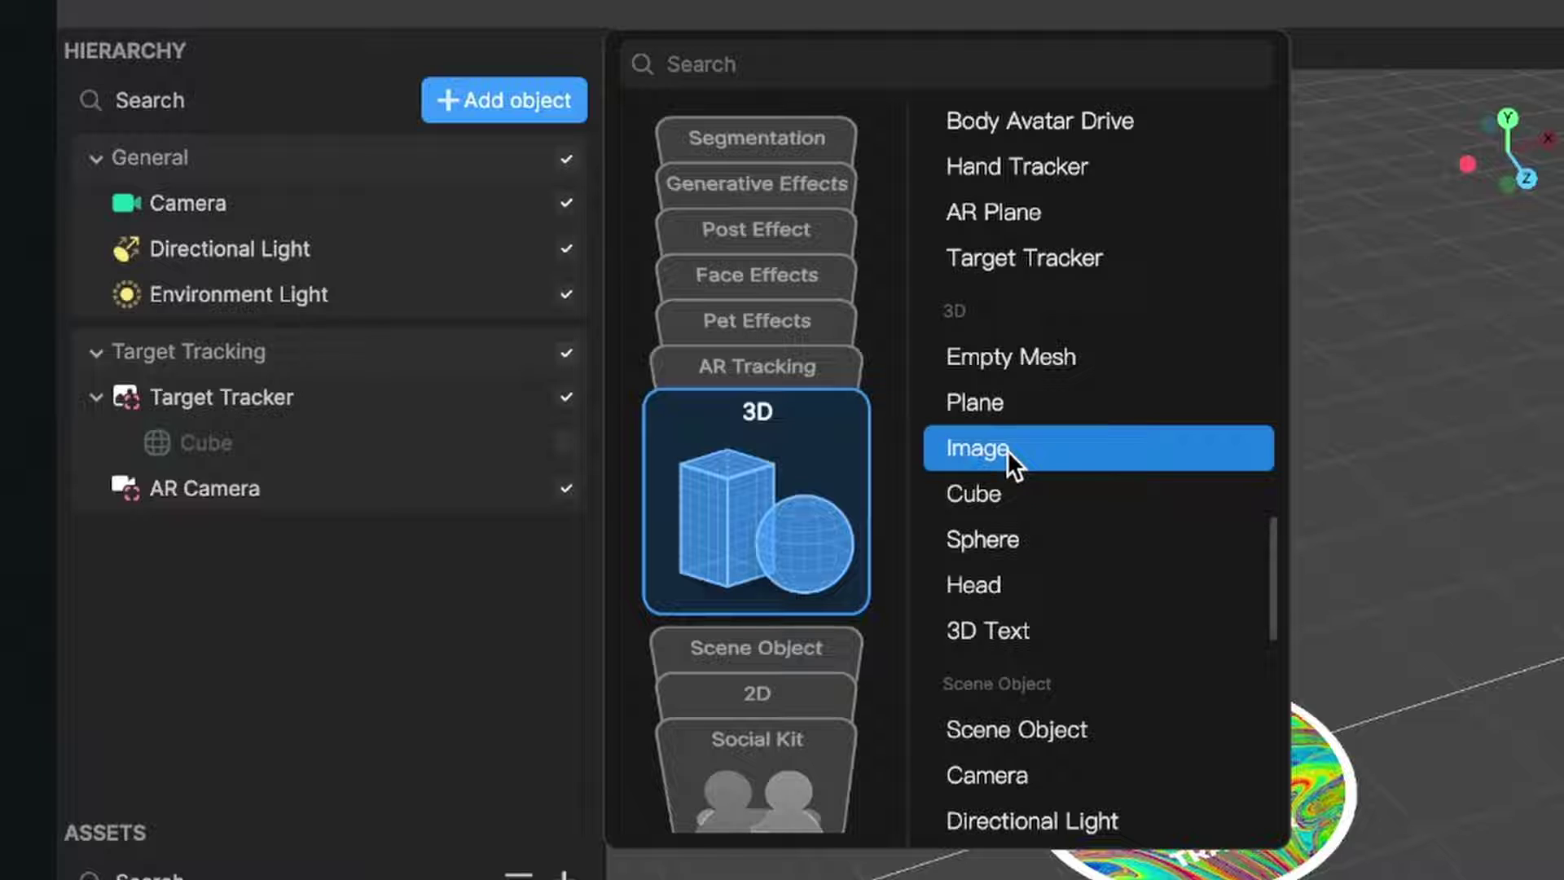
{"action": "left_click", "coordinate": [1007, 450]}
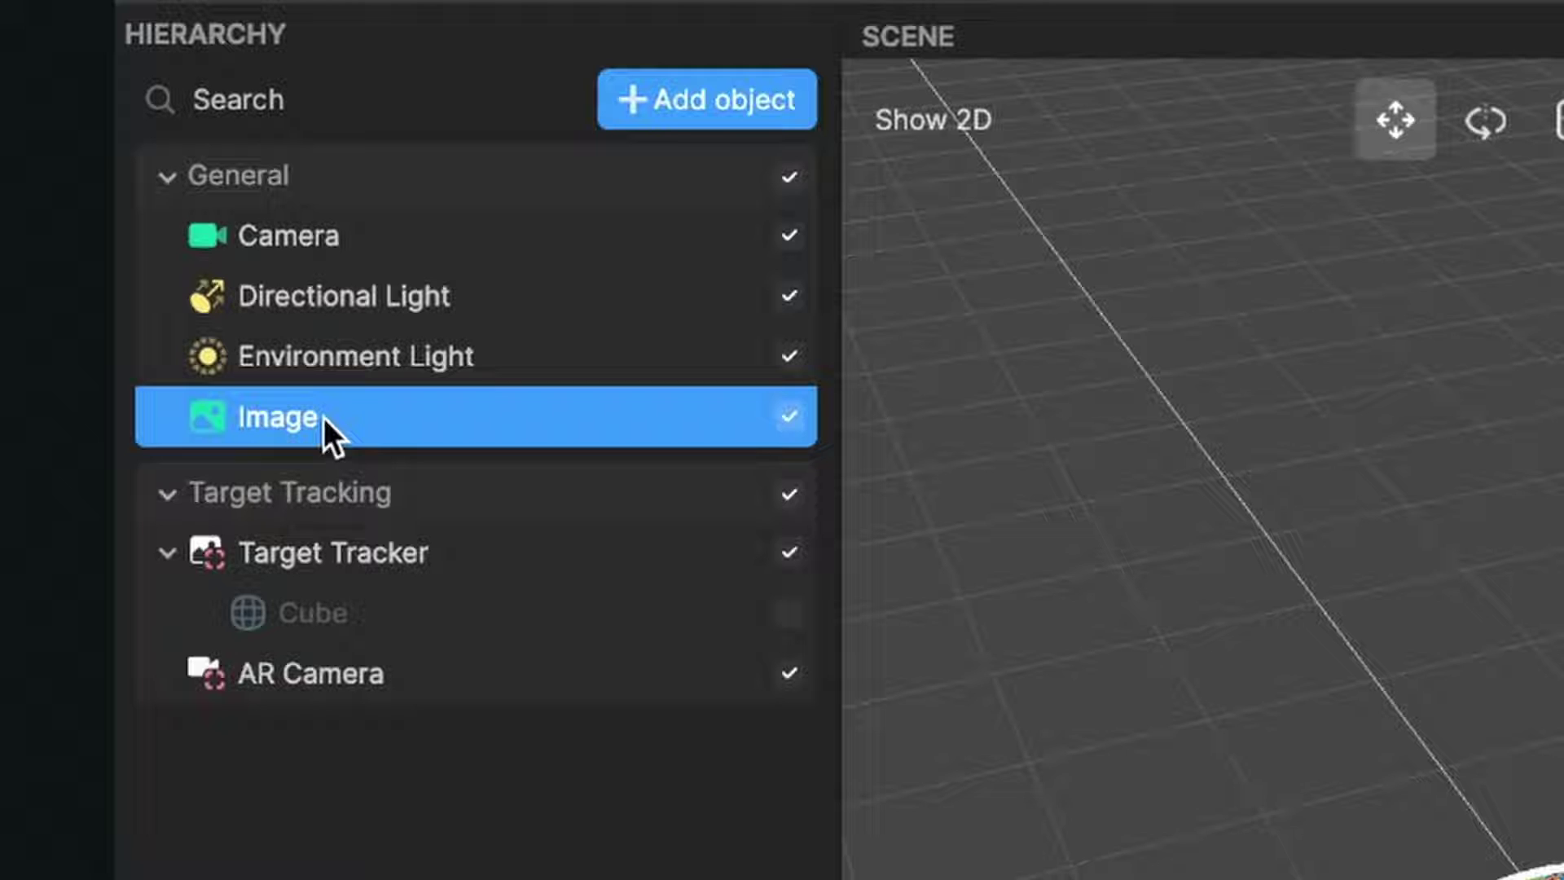
{"action": "left_click_drag", "start_coordinate": [325, 417], "coordinate": [300, 555]}
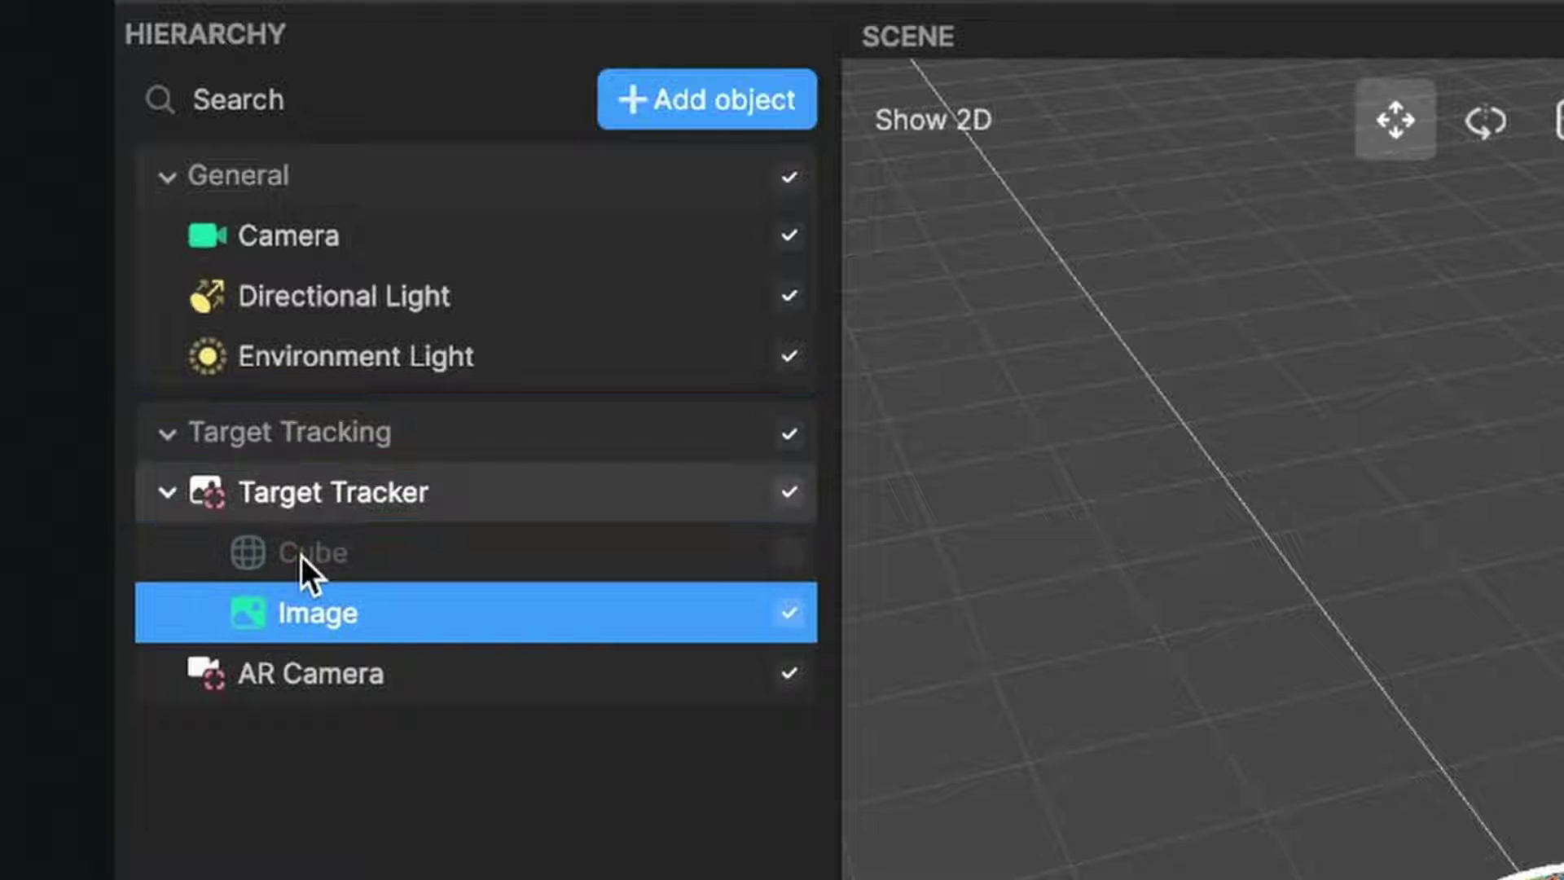
Step: Assign the Object star texture to the Image object
{"action": "left_click", "coordinate": [167, 494]}
{"action": "left_click", "coordinate": [168, 494]}
{"action": "left_click", "coordinate": [168, 494]}
{"action": "left_click", "coordinate": [168, 494]}
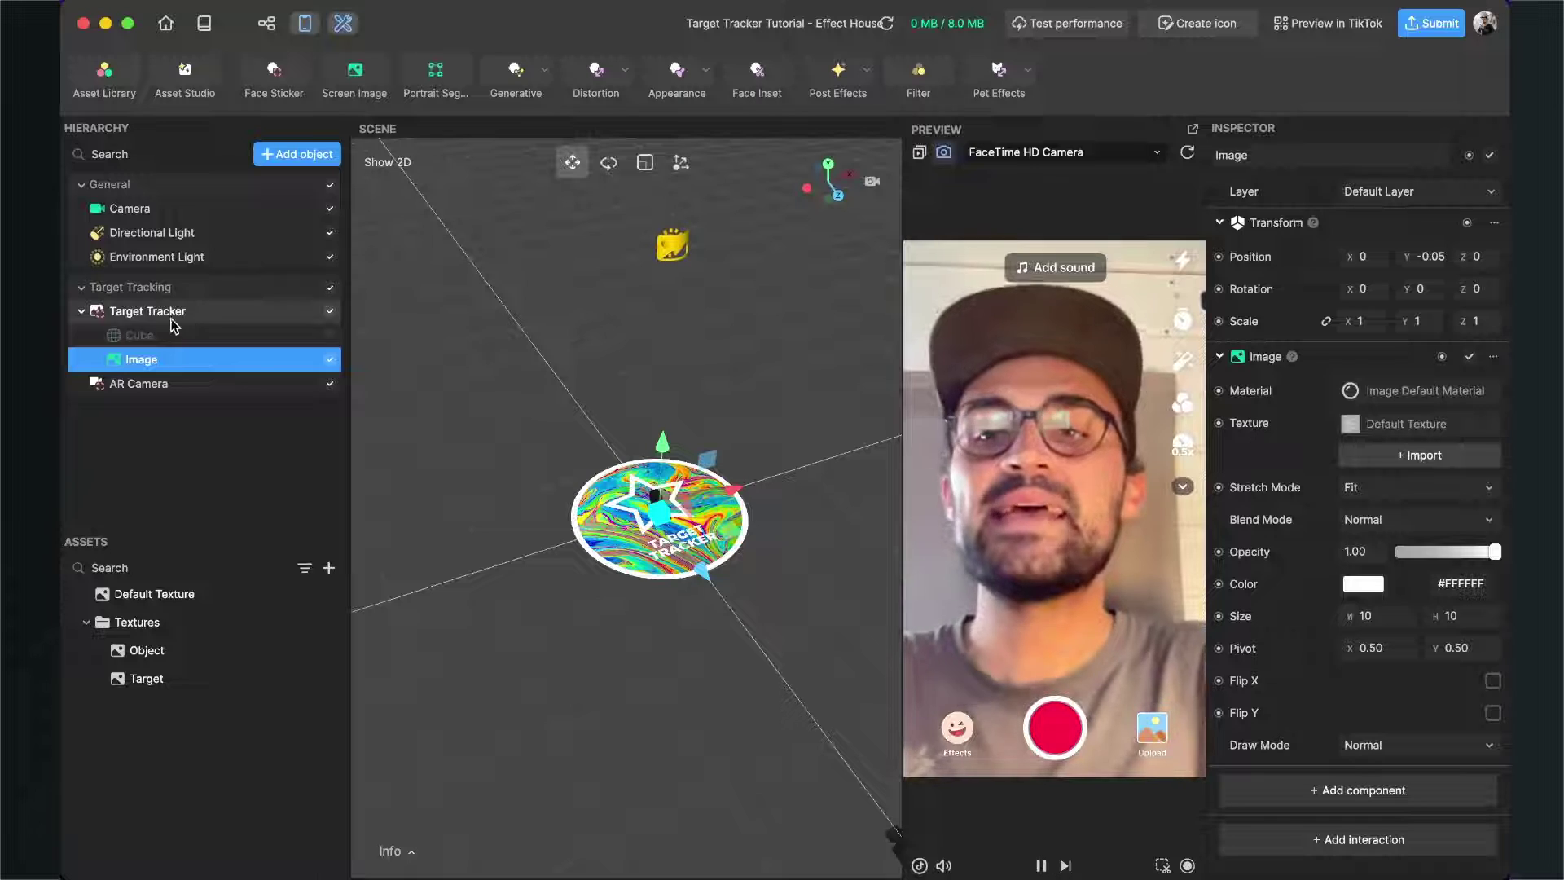
{"action": "double_click", "coordinate": [142, 360]}
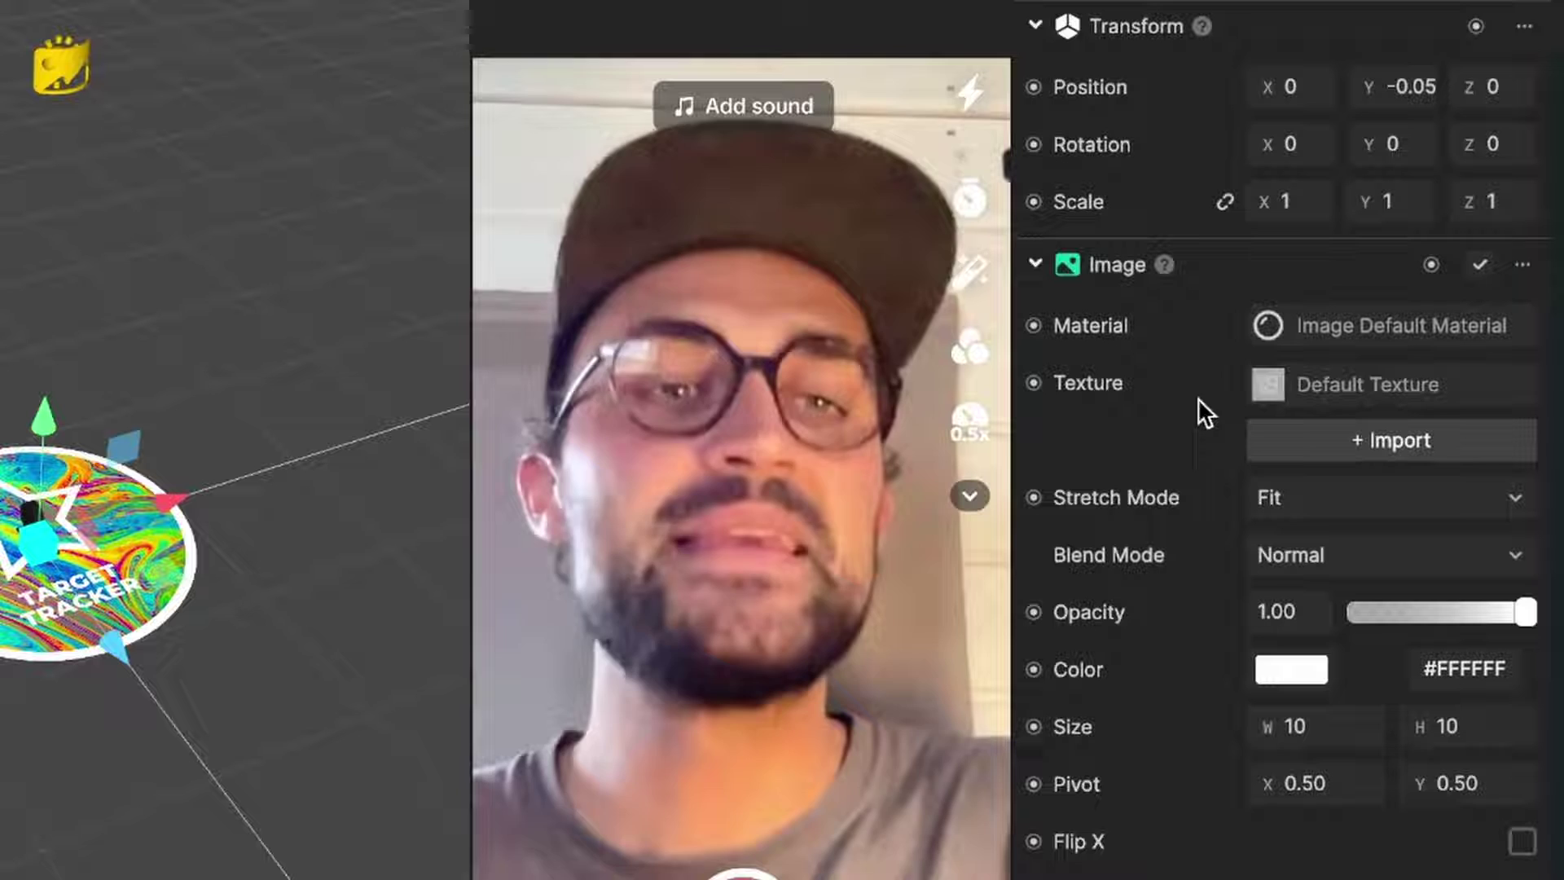
{"action": "left_click", "coordinate": [1287, 388]}
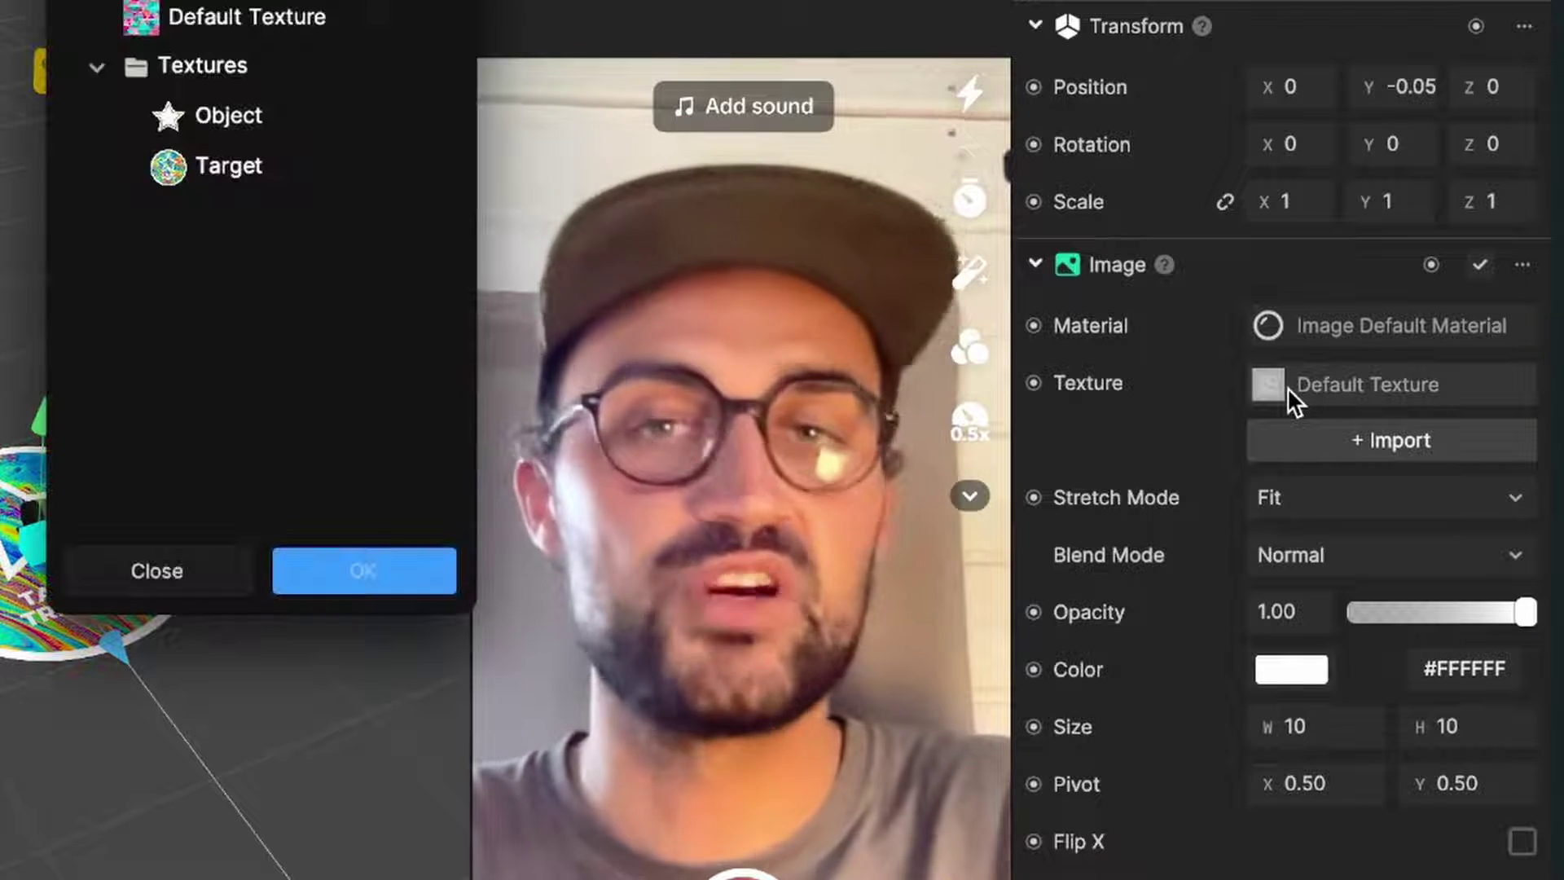
{"action": "left_click", "coordinate": [282, 126]}
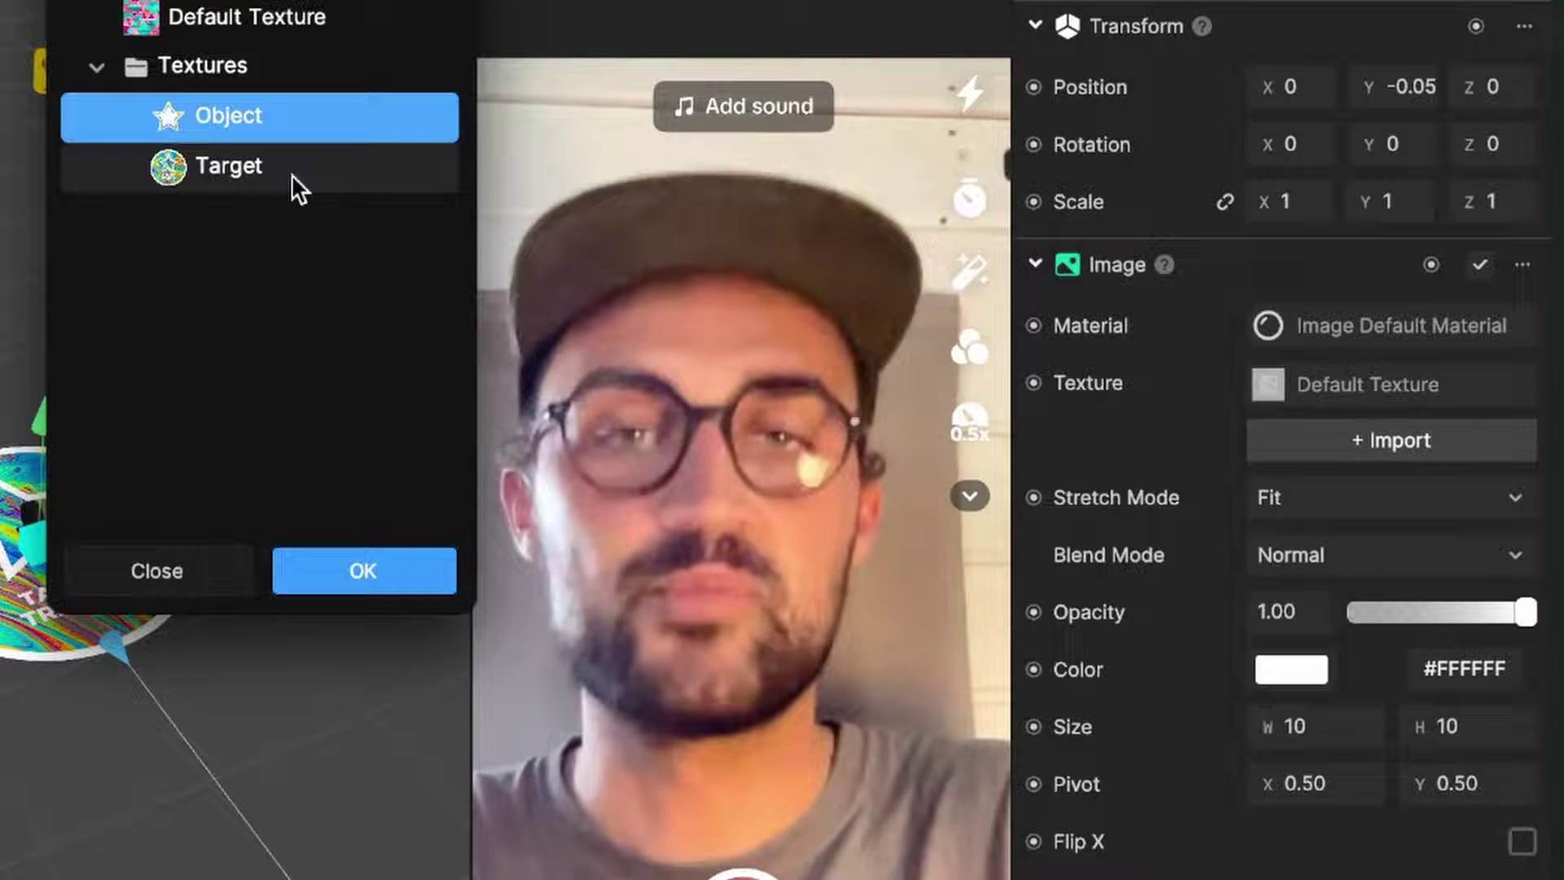
{"action": "left_click", "coordinate": [353, 567]}
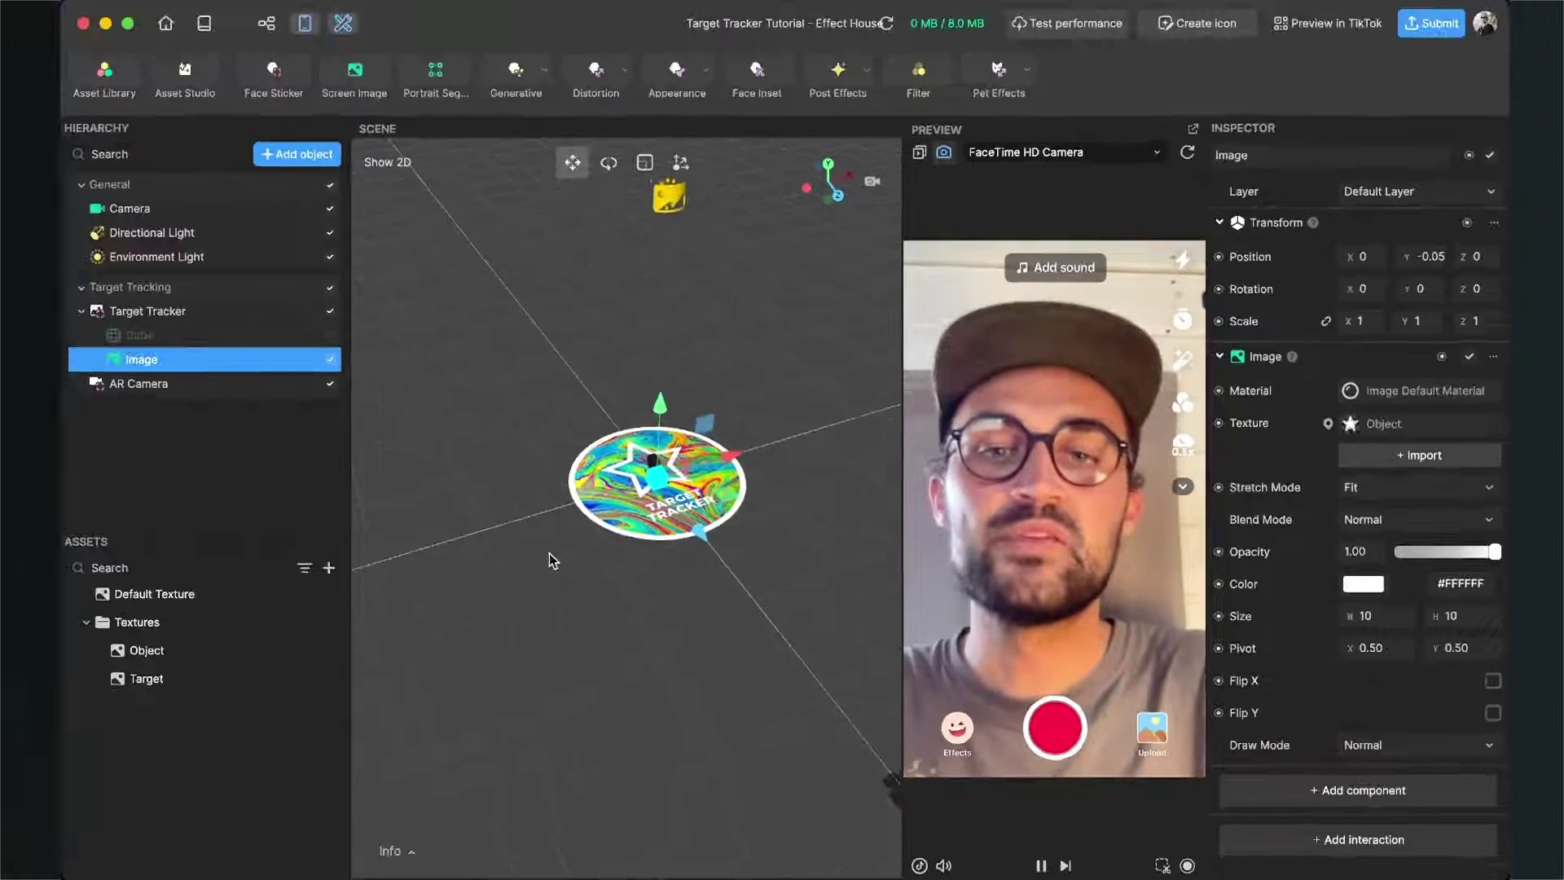
{"action": "middle_click_drag", "start_coordinate": [552, 560], "coordinate": [331, 528]}
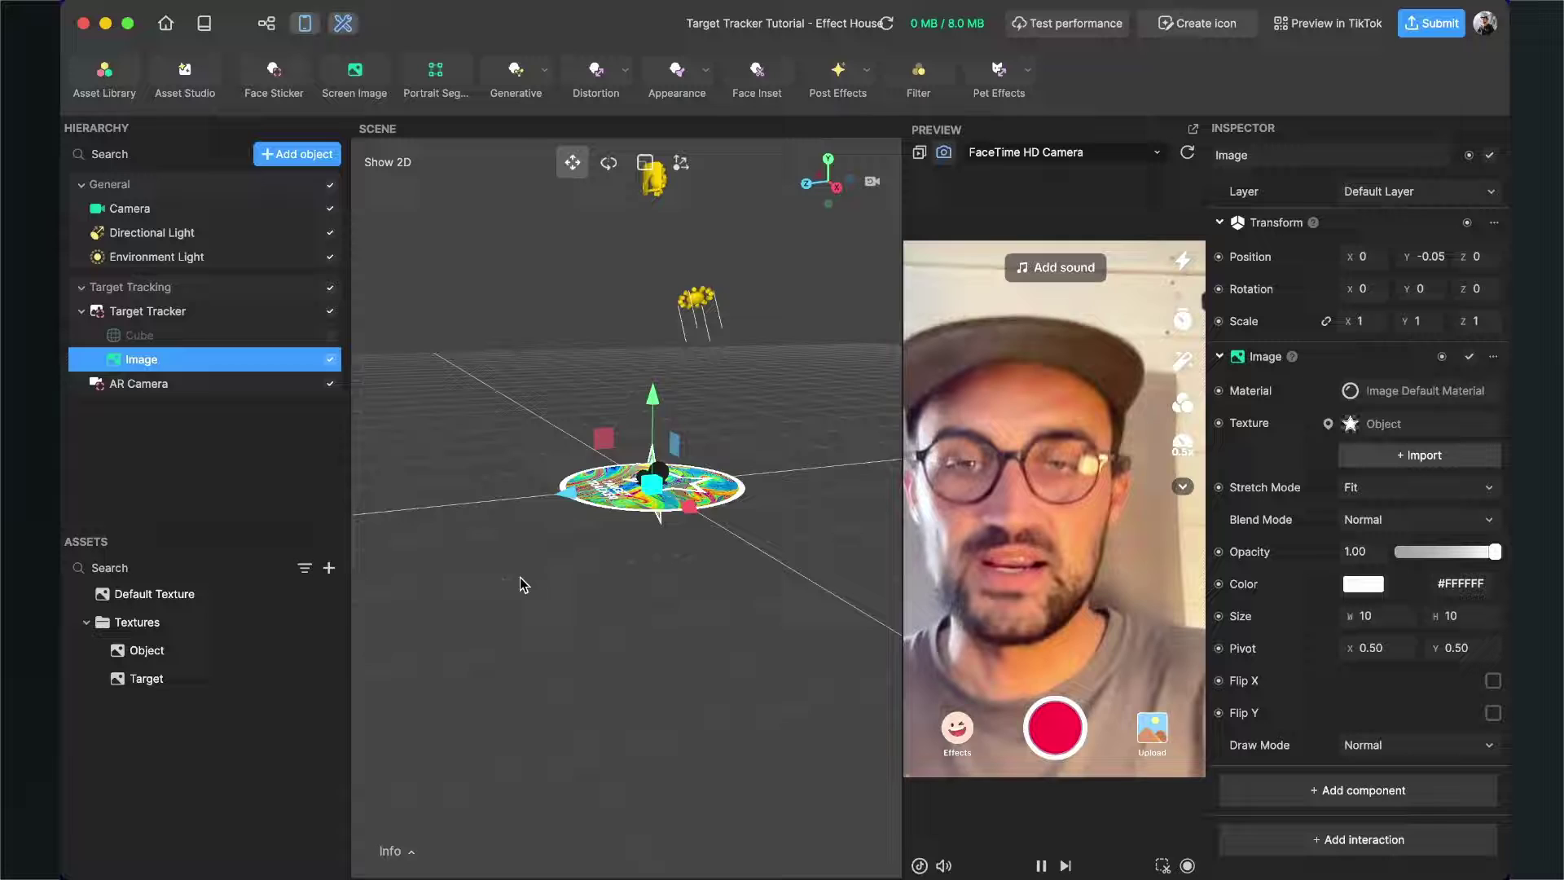
Step: Raise the star to Y 7.084 above the target and rotate it 270 on X
{"action": "middle_click_drag", "start_coordinate": [519, 577], "coordinate": [700, 372]}
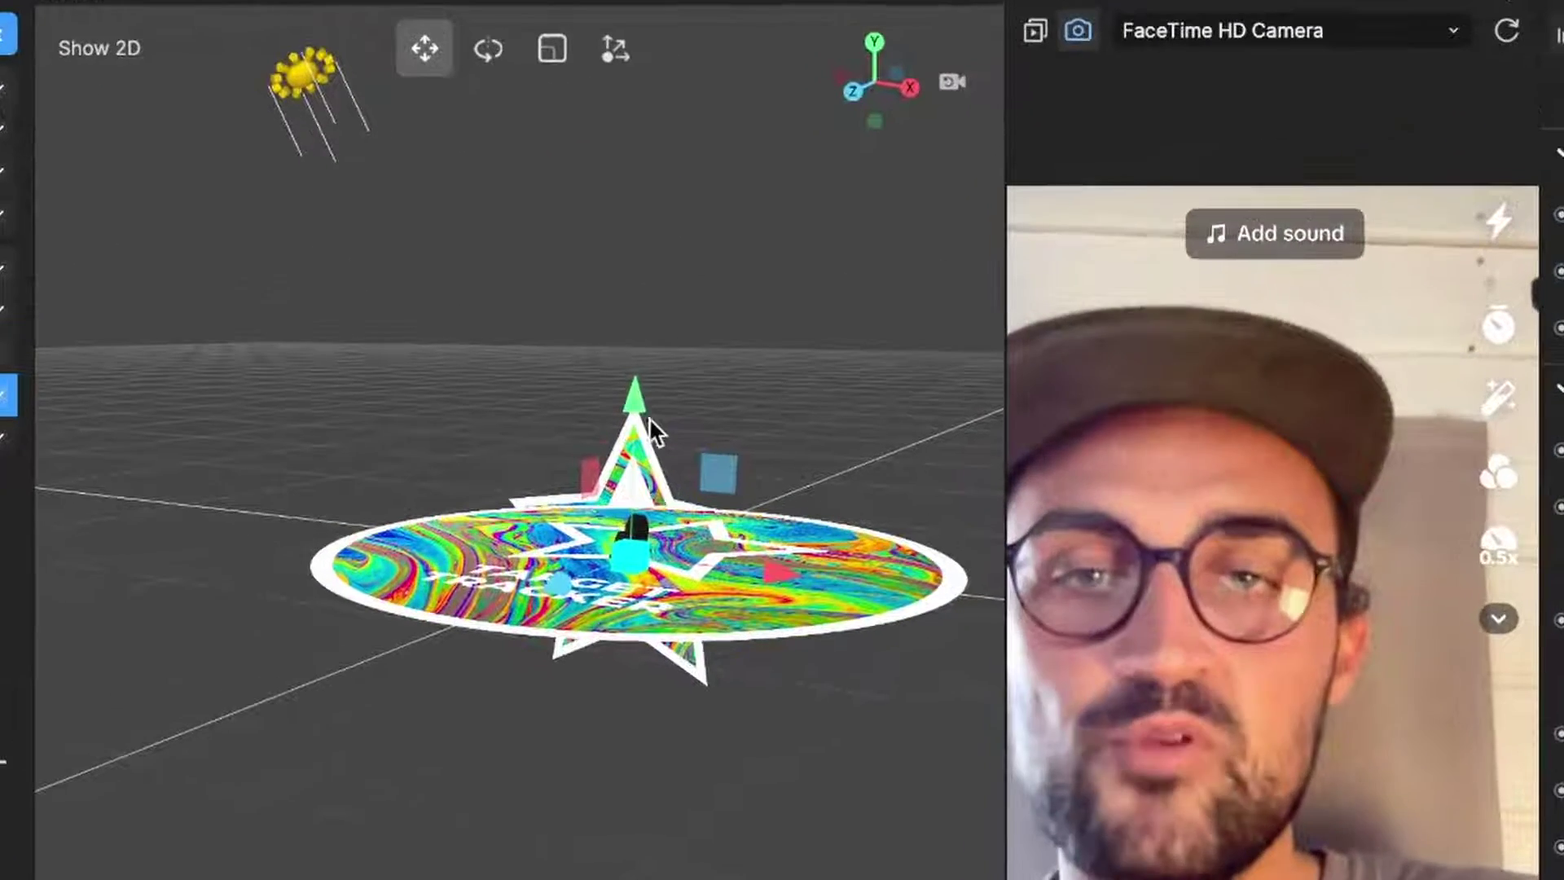
{"action": "left_click_drag", "start_coordinate": [624, 408], "coordinate": [609, 165]}
{"action": "left_click", "coordinate": [489, 51]}
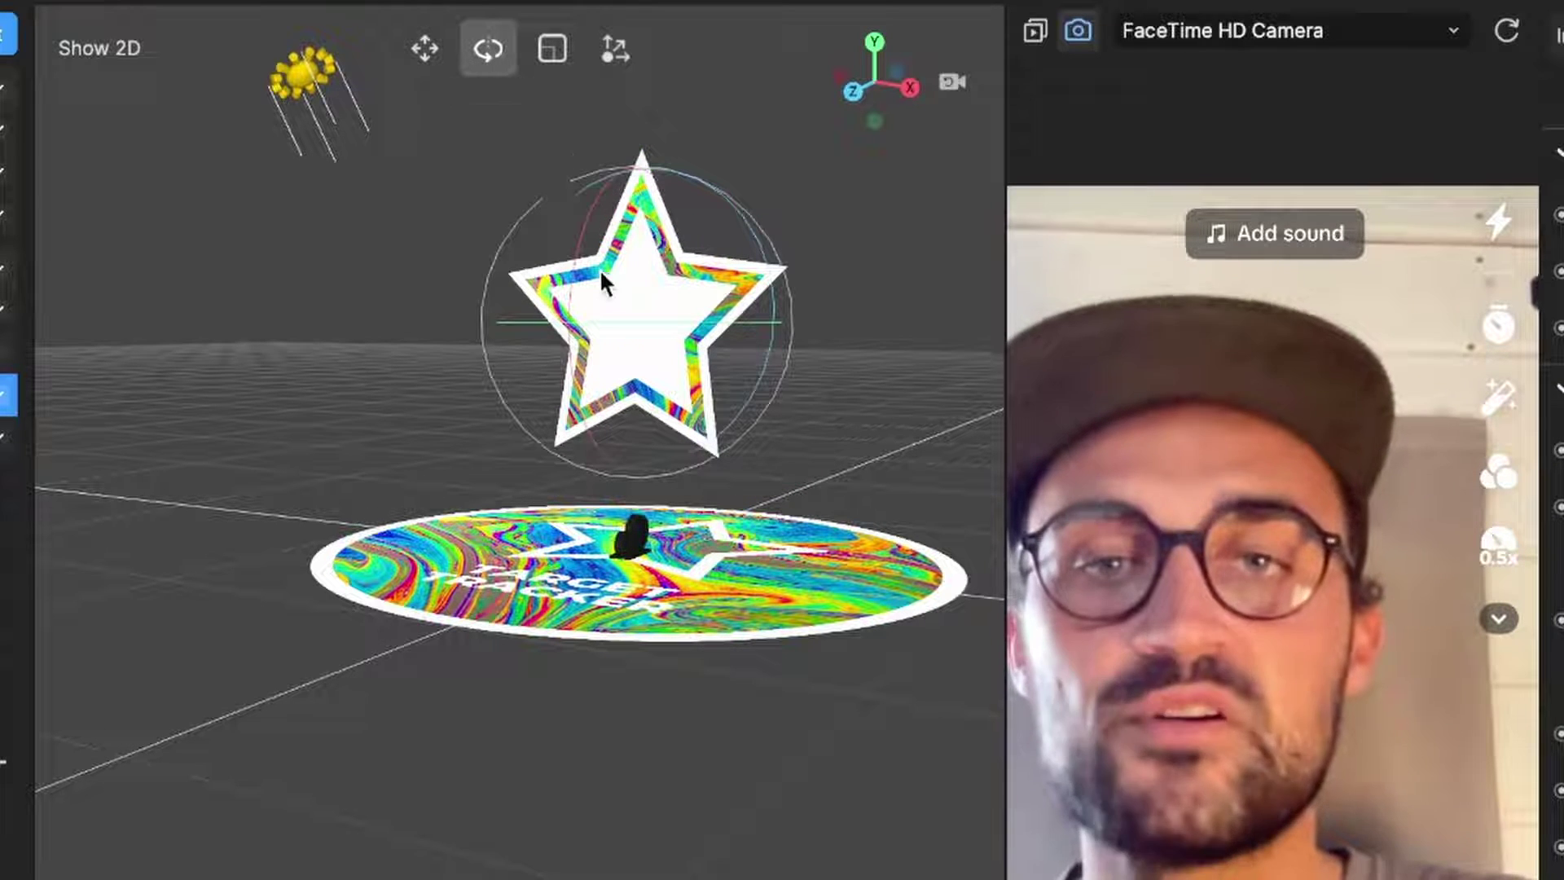
{"action": "left_click_drag", "start_coordinate": [570, 271], "coordinate": [672, 115]}
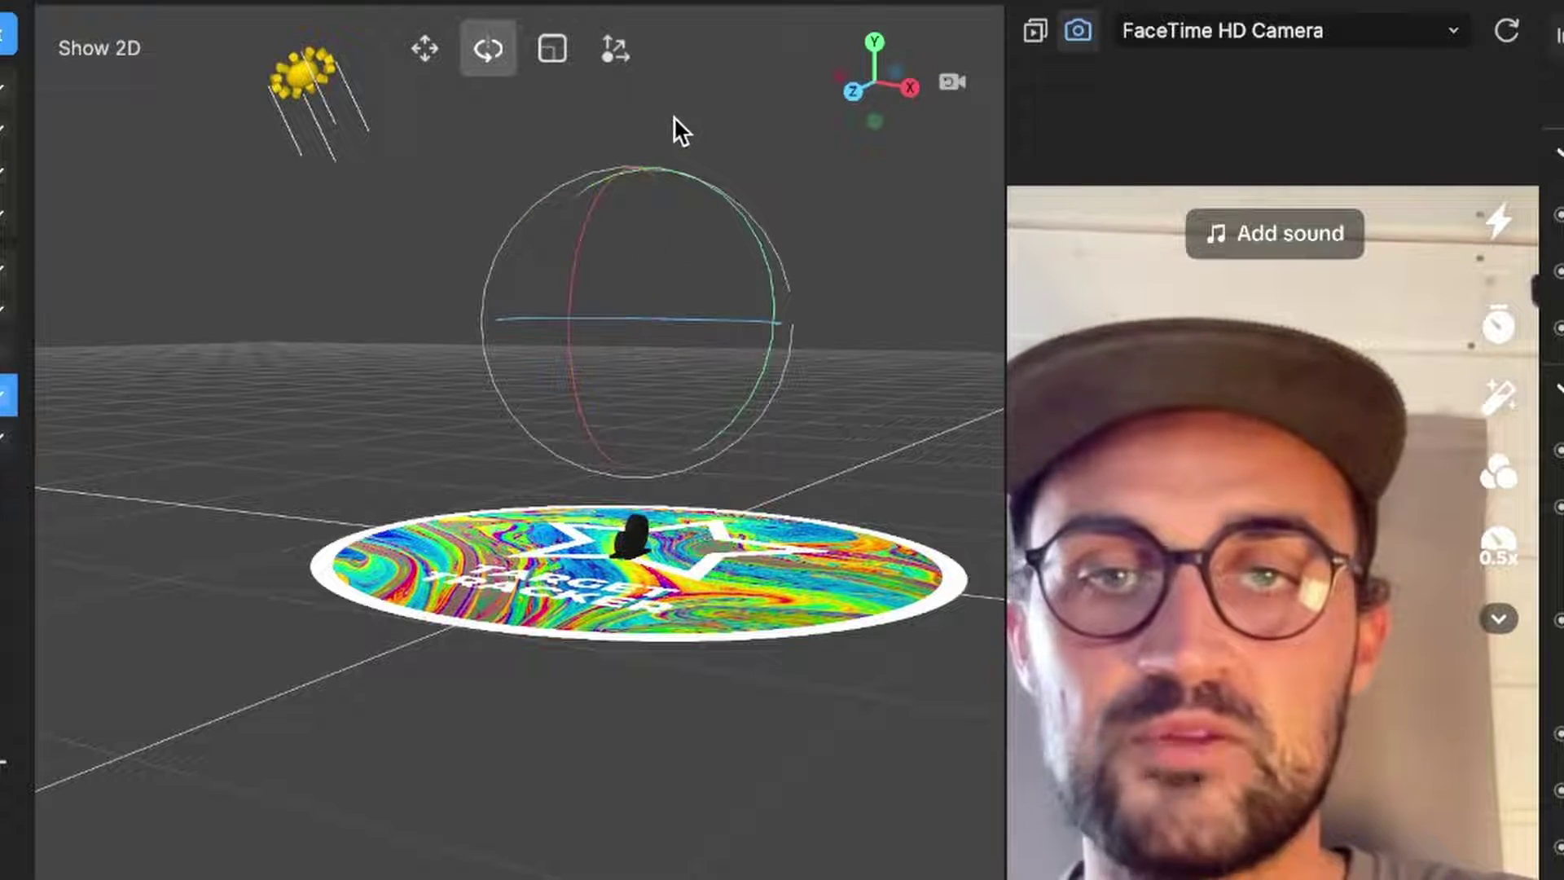
{"action": "right_click_drag", "start_coordinate": [326, 466], "coordinate": [519, 595]}
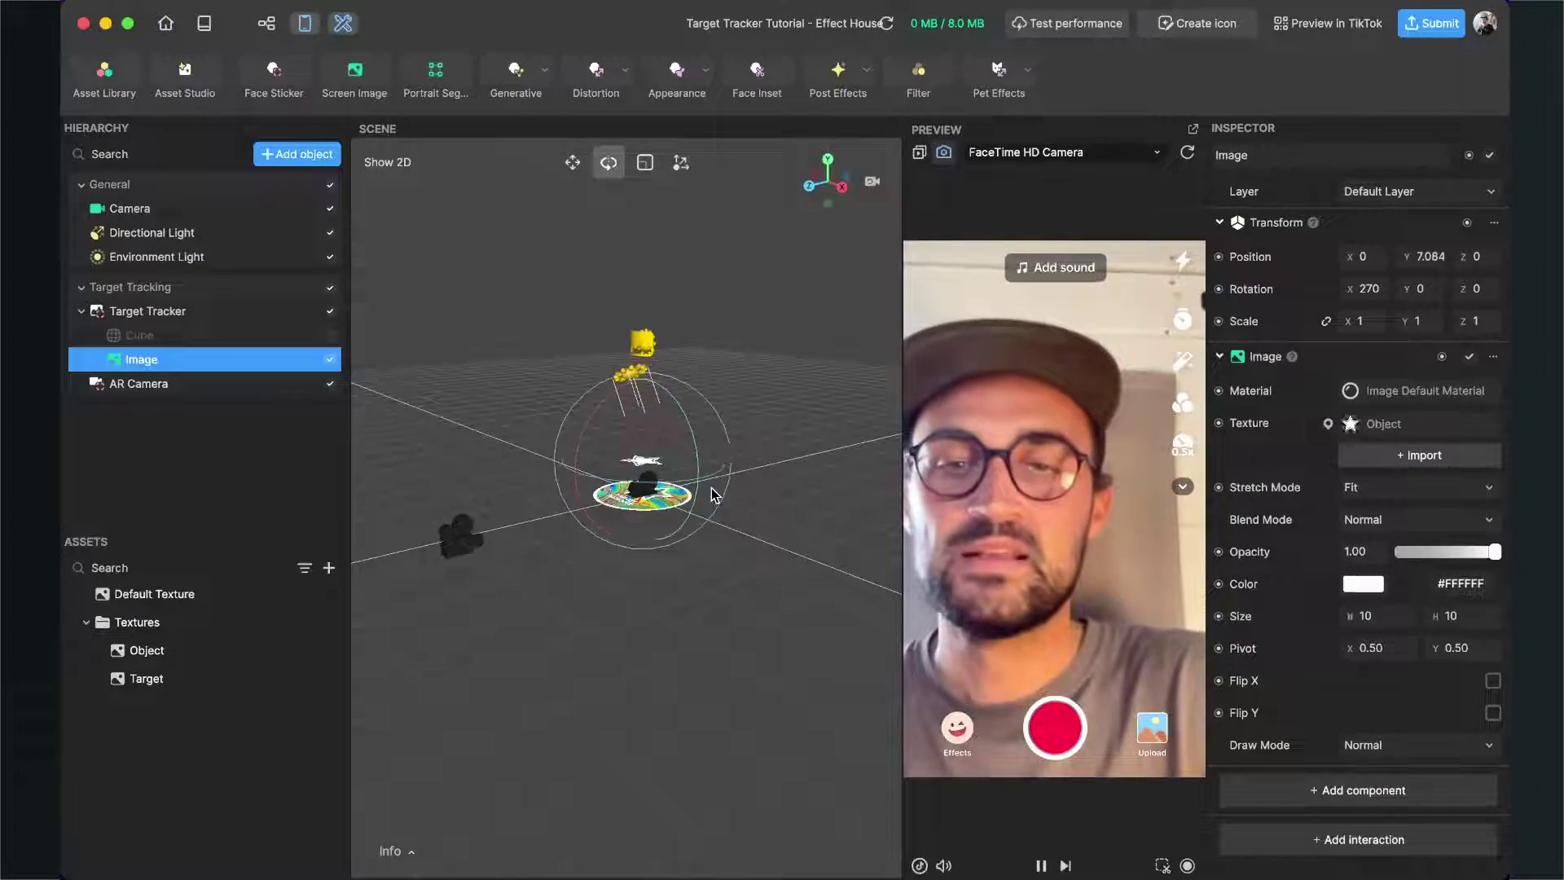
{"action": "scroll", "coordinate": [711, 493], "scroll_direction": "up", "scroll_amount": 3}
{"action": "right_click_drag", "start_coordinate": [550, 515], "coordinate": [663, 578]}
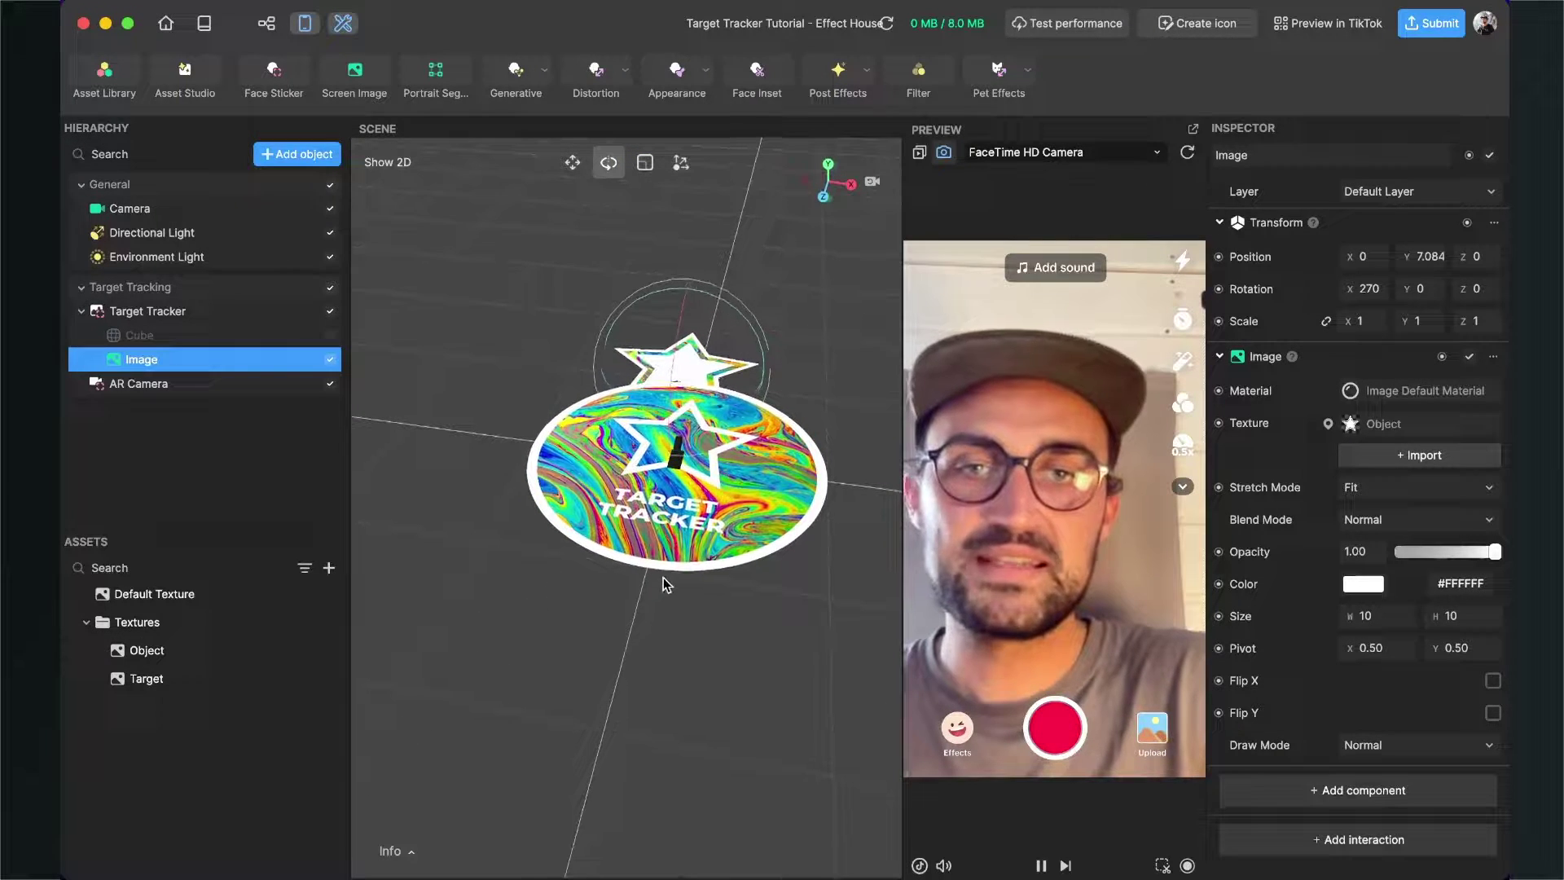
{"action": "right_click_drag", "start_coordinate": [691, 437], "coordinate": [681, 271]}
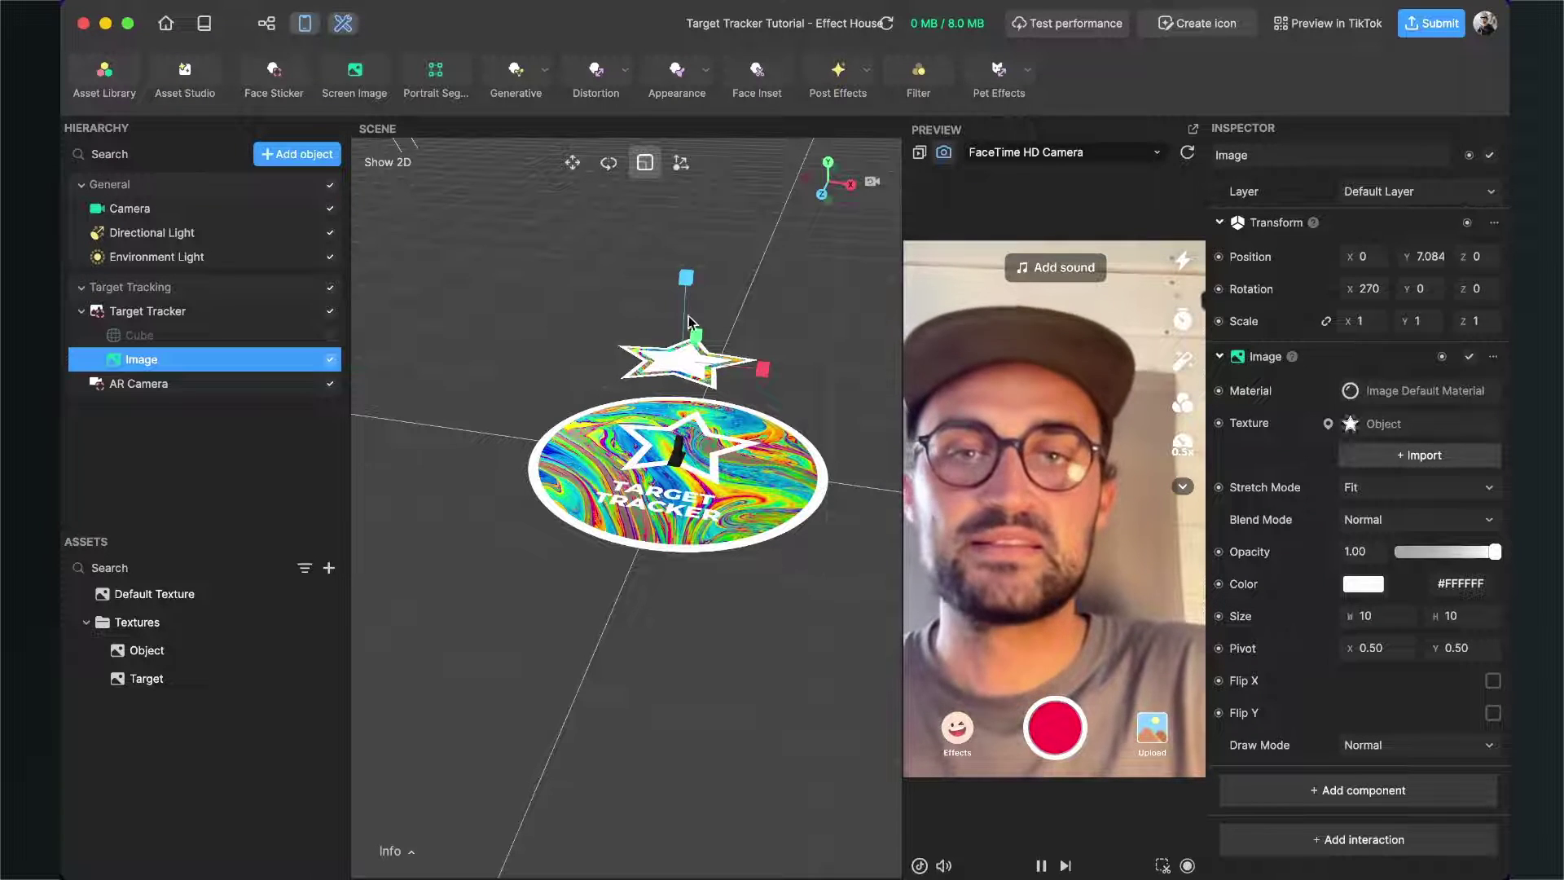
Step: Scale the star Image to 2 on X, Y and Z
{"action": "mouse_move", "coordinate": [696, 337]}
{"action": "left_mouse_down"}
{"action": "mouse_move", "coordinate": [700, 303]}
{"action": "mouse_move", "coordinate": [707, 329]}
{"action": "left_mouse_up"}
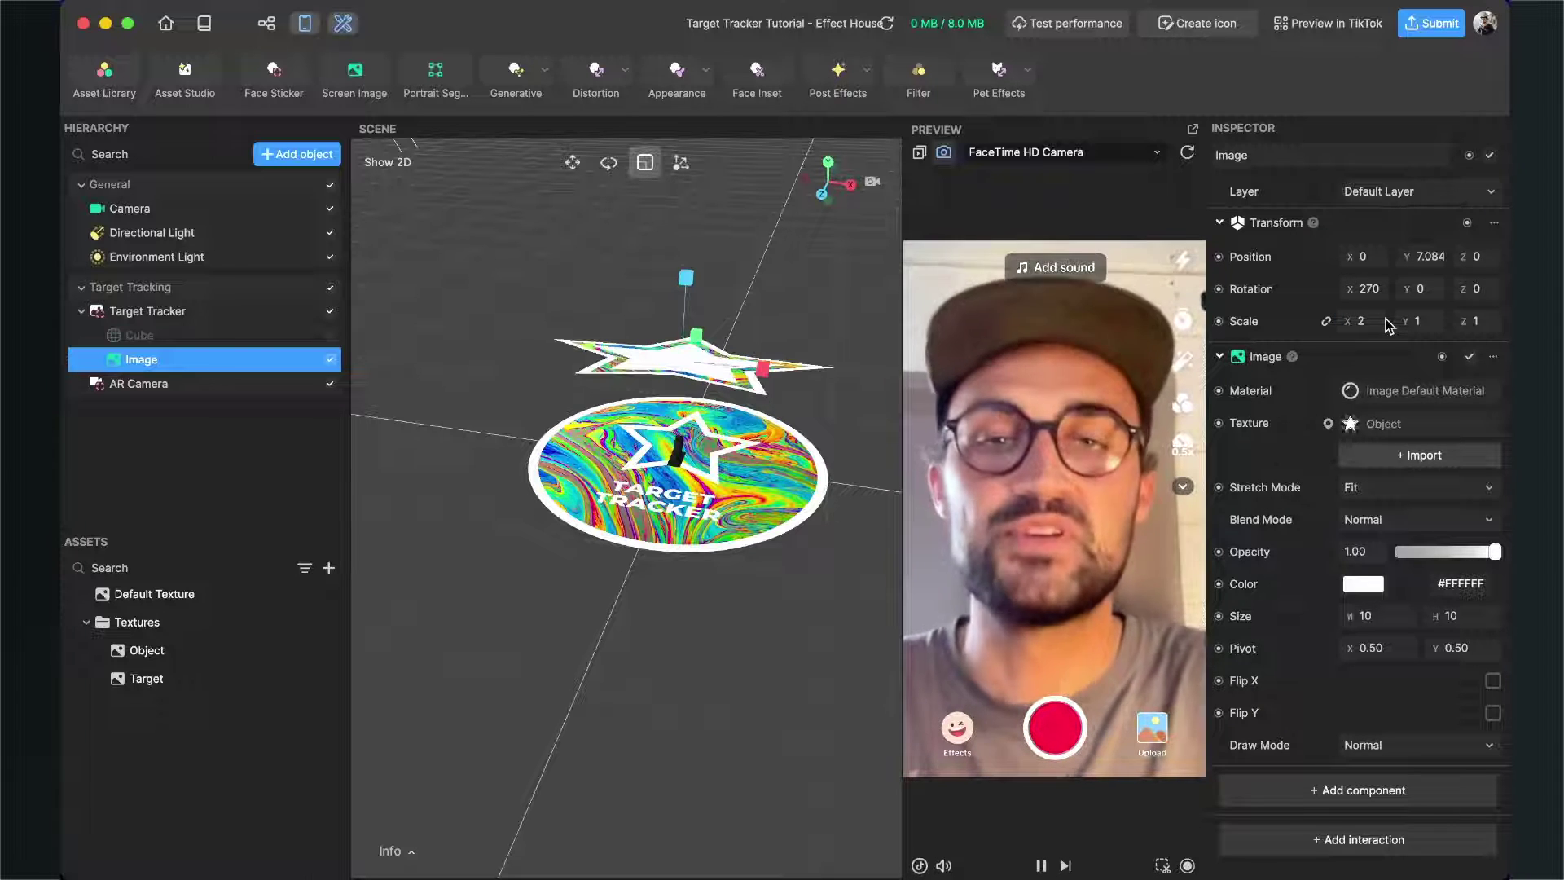
{"action": "type", "text": "2"}
{"action": "key", "text": "Return"}
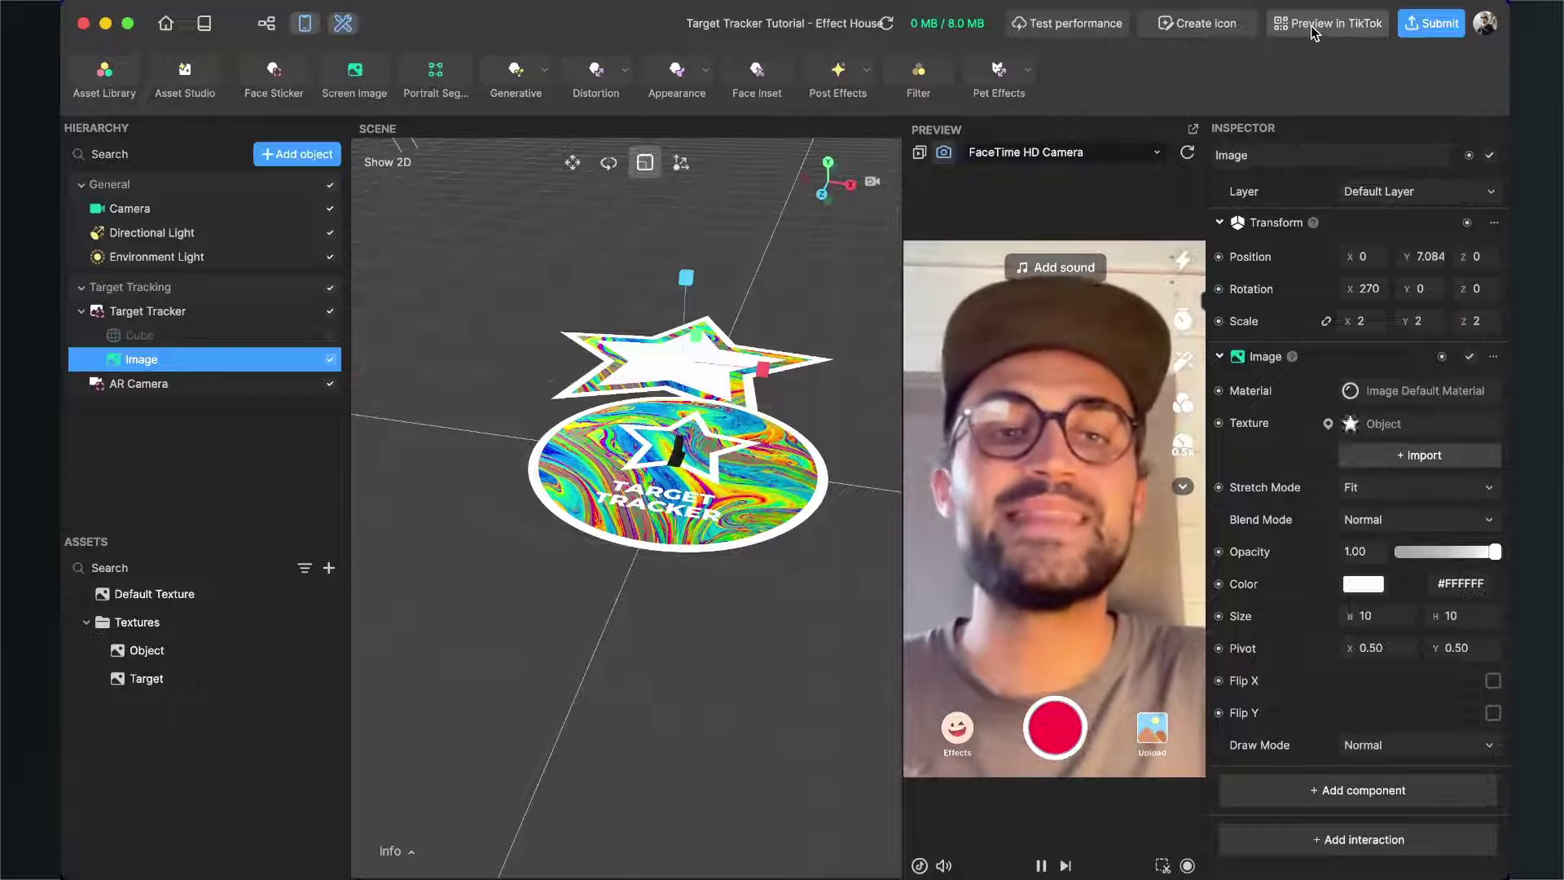
{"action": "middle_click_drag", "start_coordinate": [458, 562], "coordinate": [326, 501]}
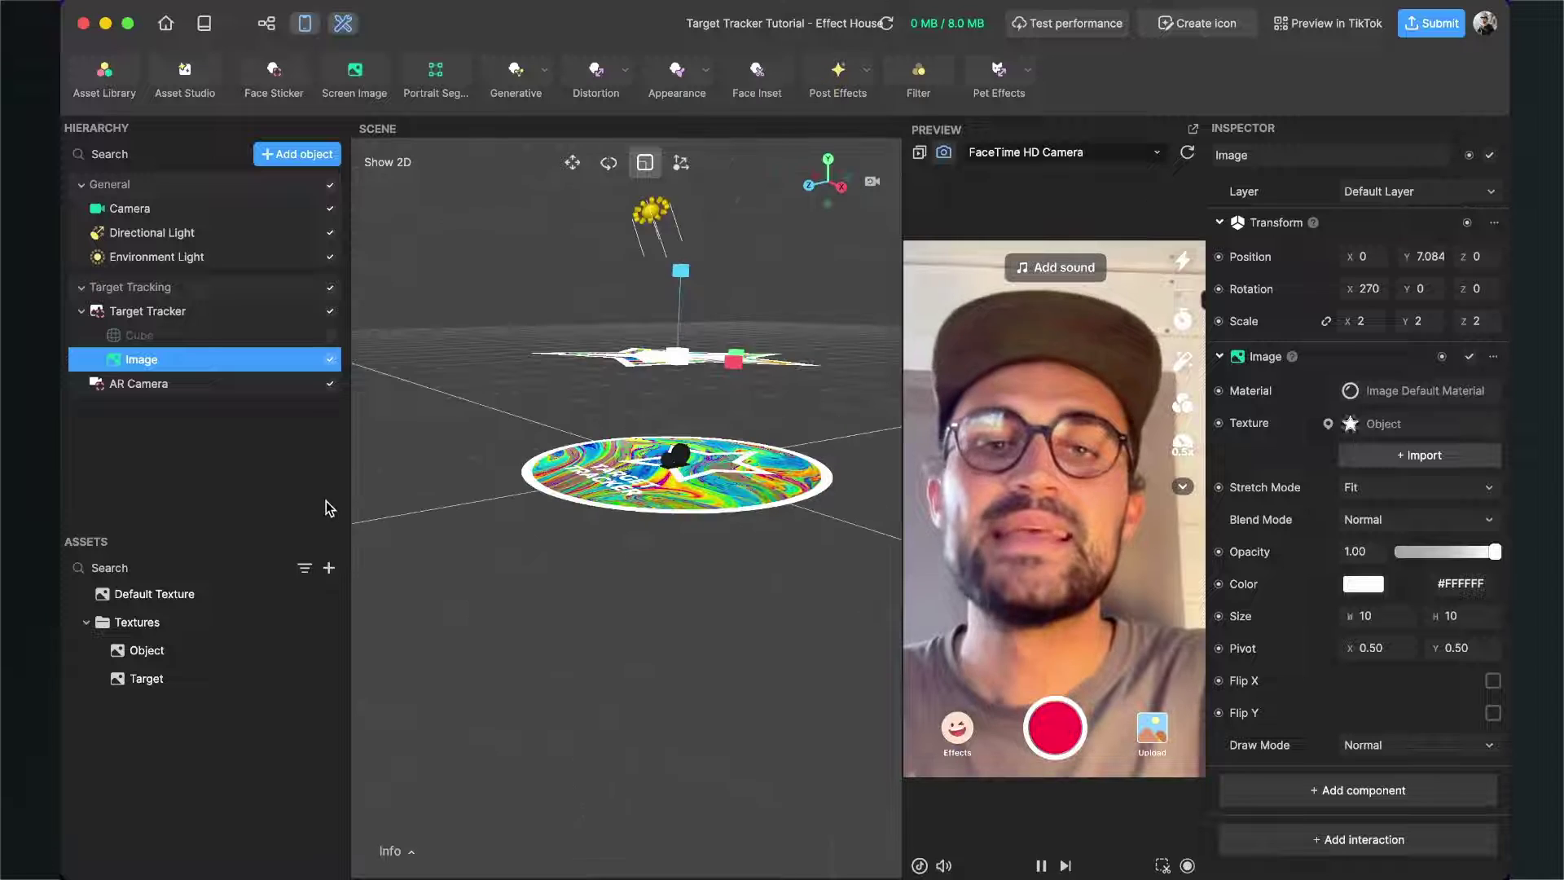
{"action": "middle_click_drag", "start_coordinate": [499, 521], "coordinate": [725, 588]}
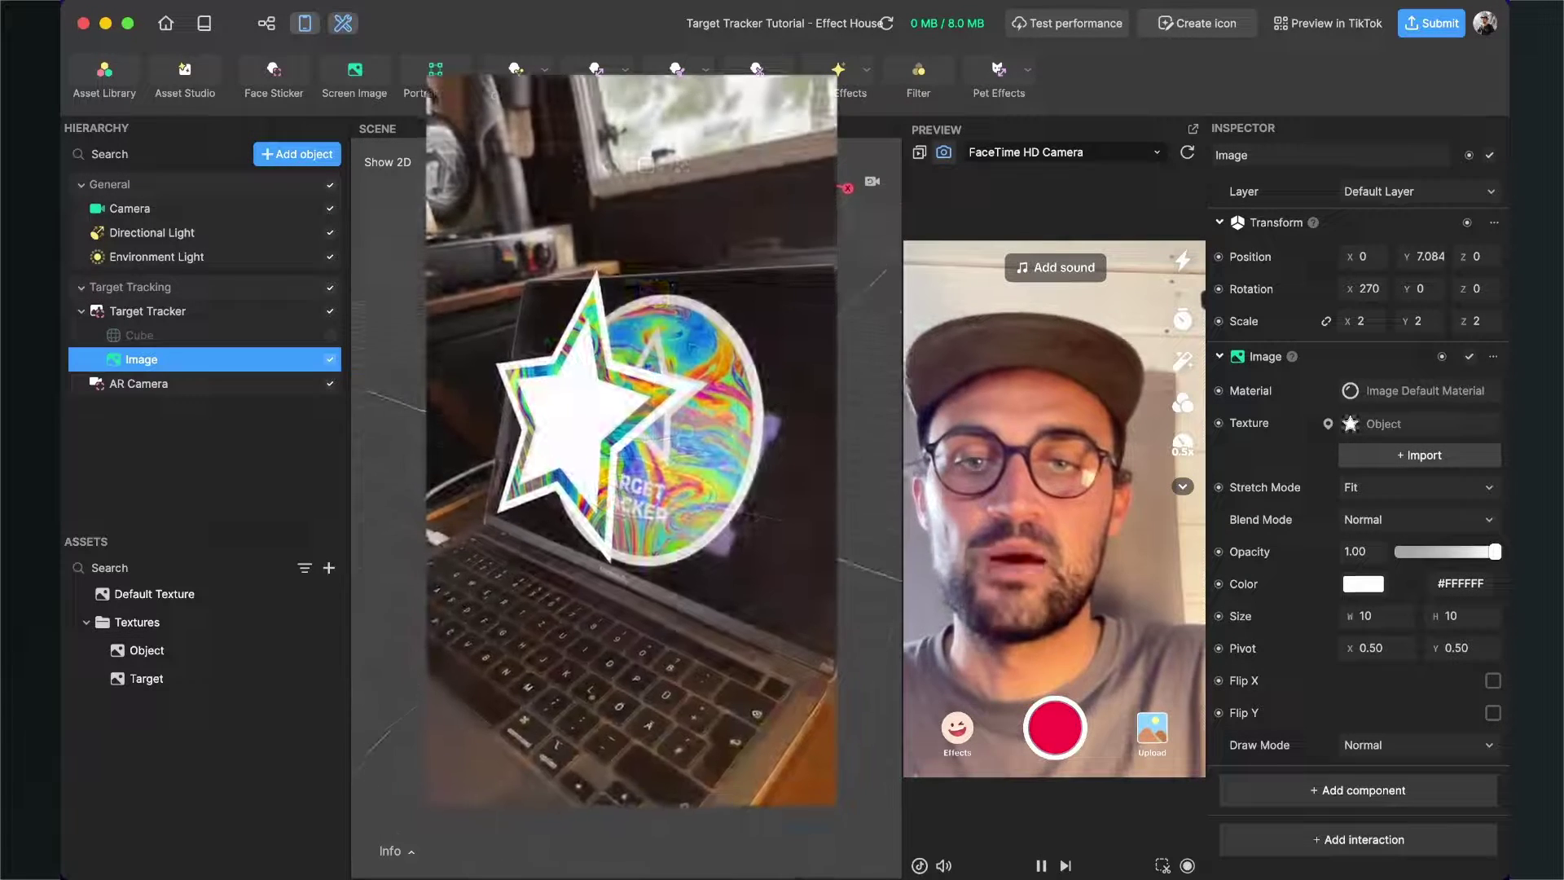